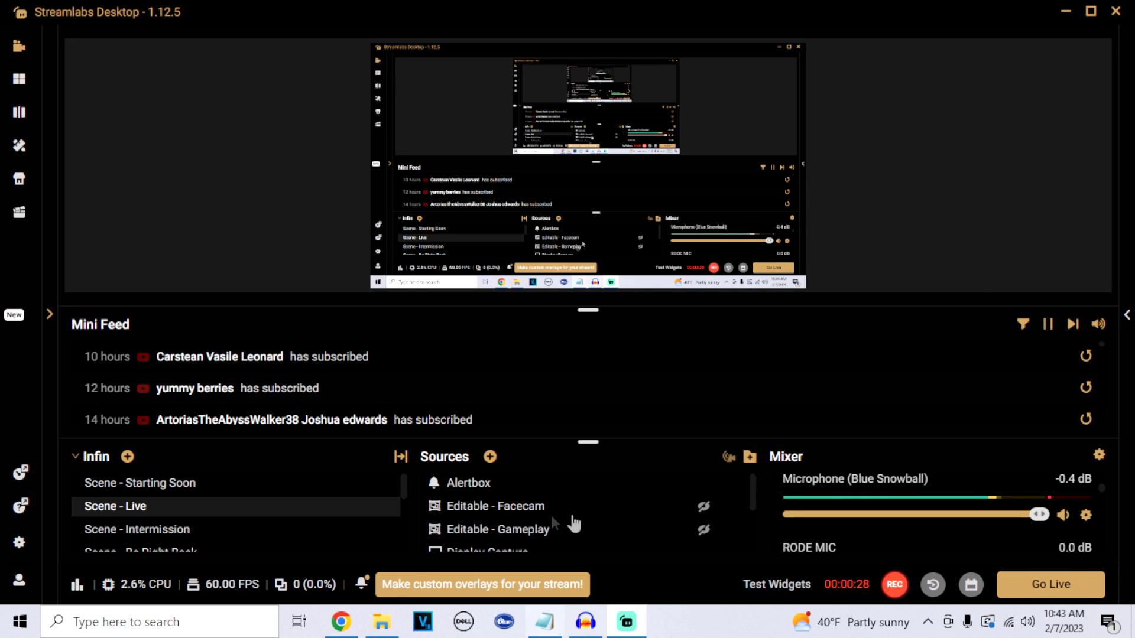
# - Bring the Chrome window with the RetroHacked 360MPGui download page to the front
pyautogui.click(341, 621)
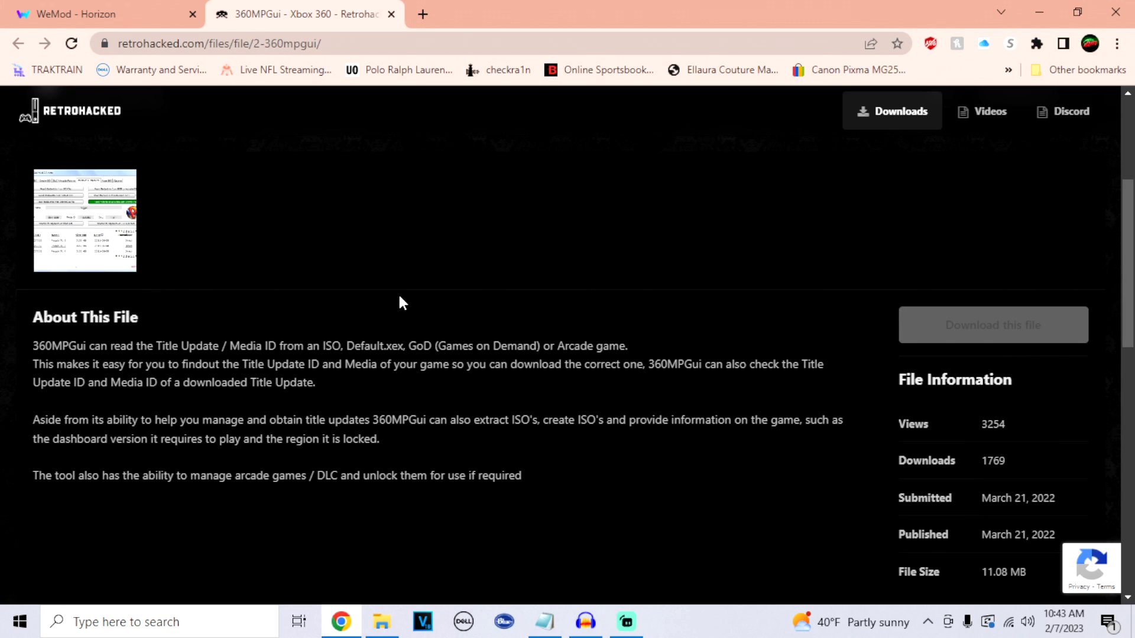
# - View WeMod's Horizon download page, cancel saving the installer, and show the desktop
pyautogui.click(123, 15)
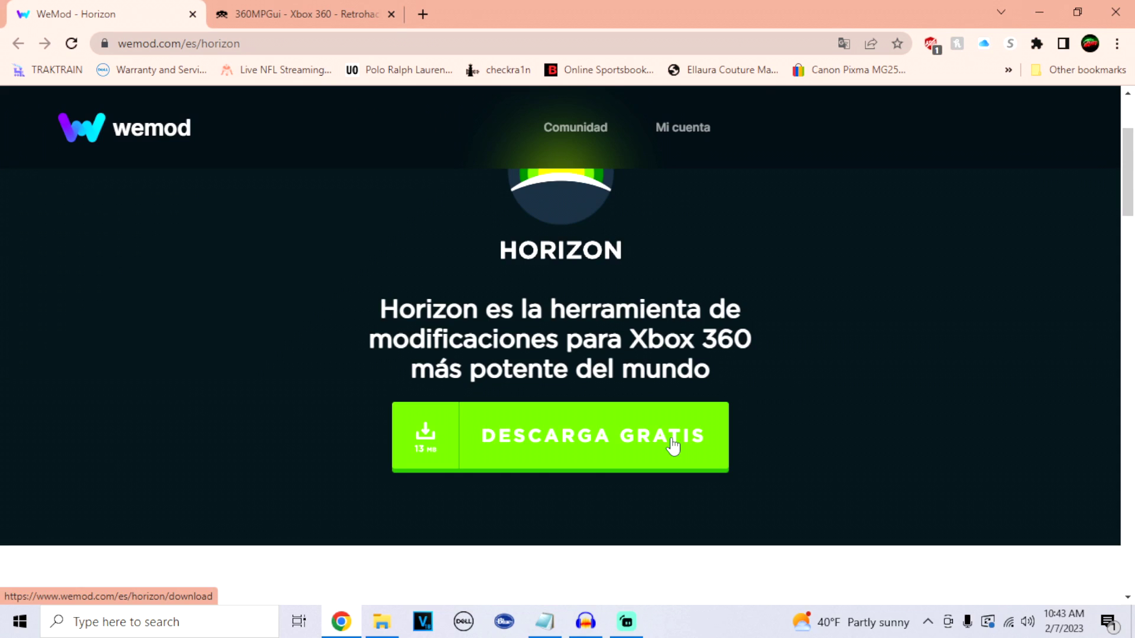
pyautogui.scroll(3, 672, 447)
pyautogui.scroll(-1, 650, 426)
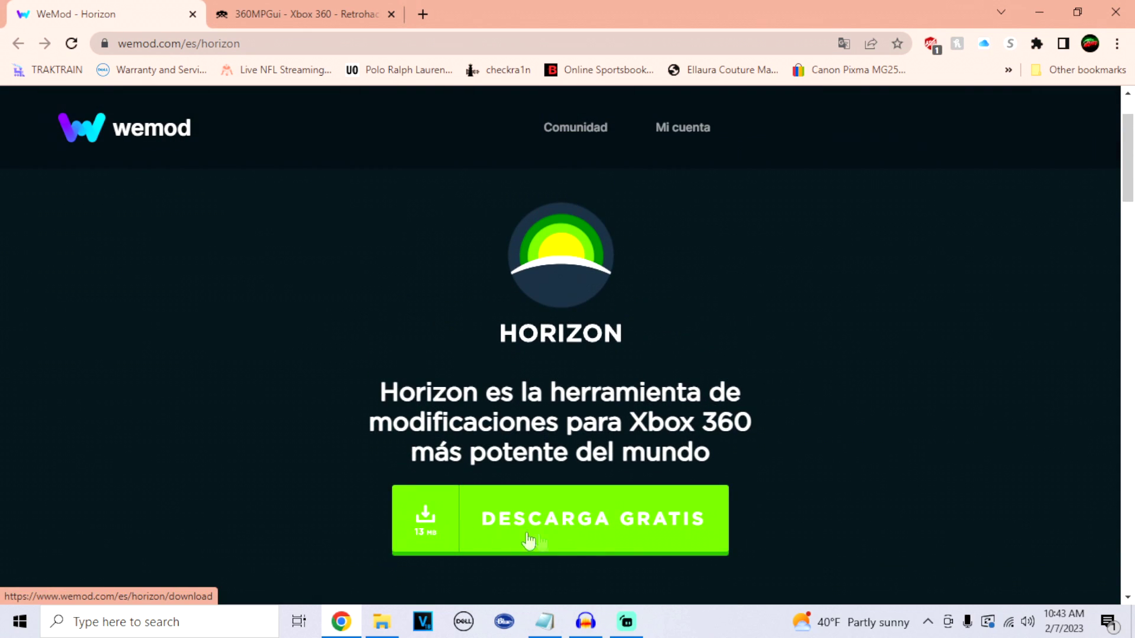
pyautogui.click(632, 529)
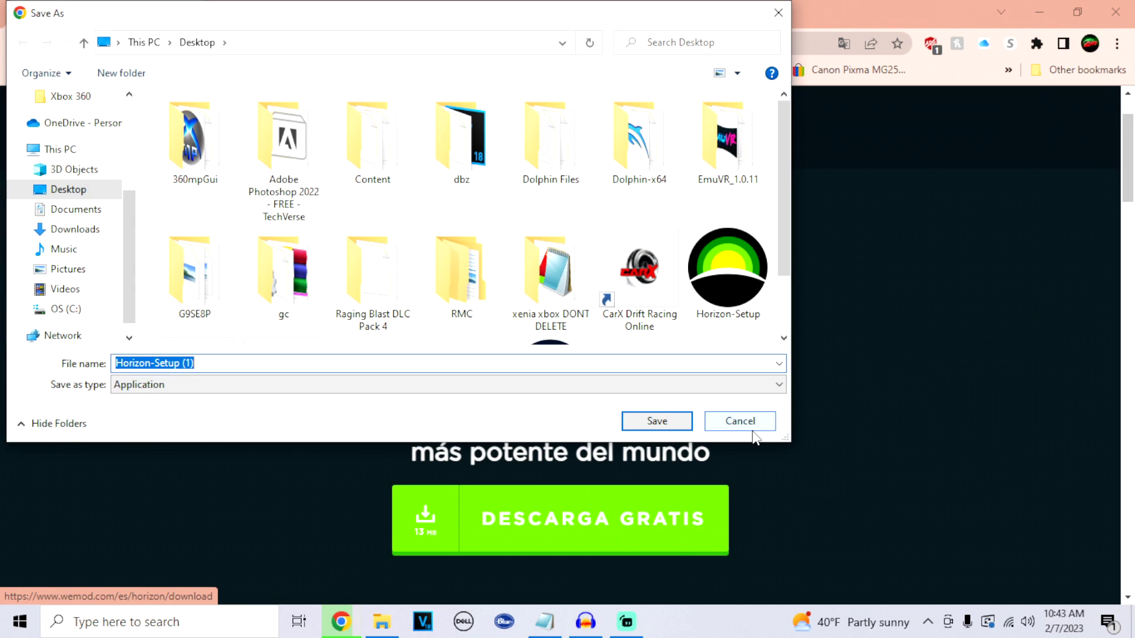
pyautogui.click(757, 420)
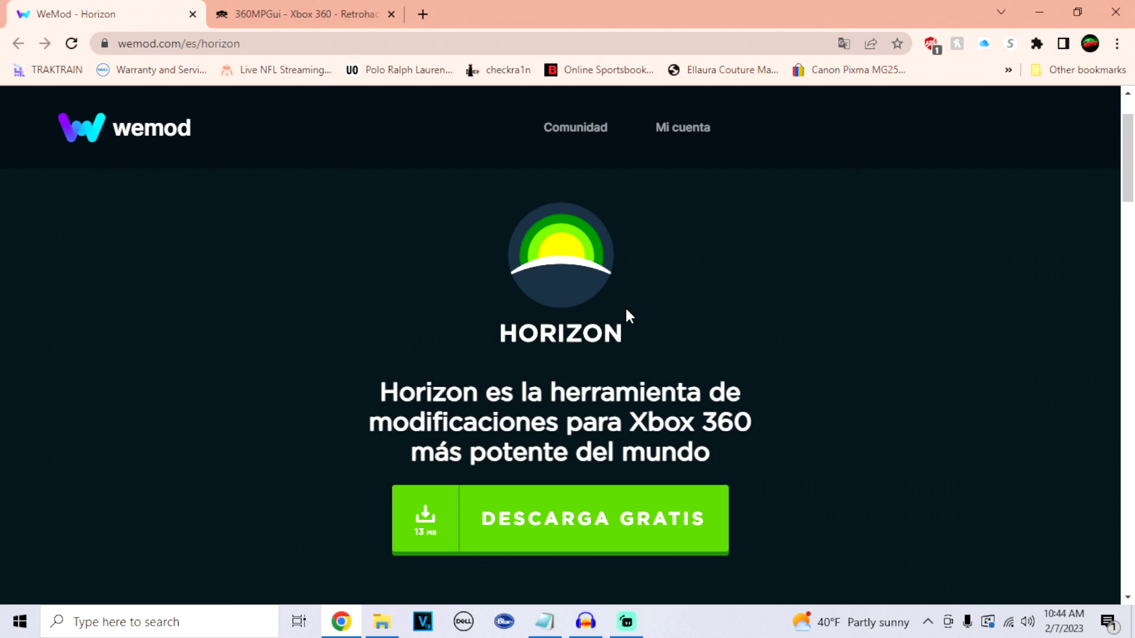
pyautogui.press('super+d')
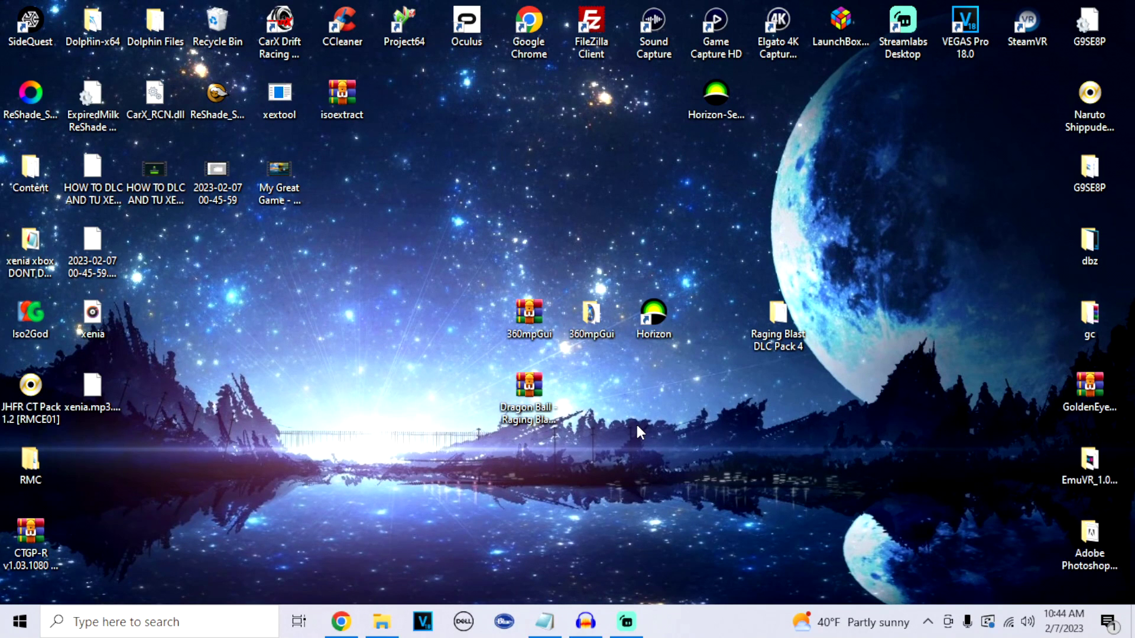
# - Launch 360mpGui v1.5.0.0 from the desktop 360mpGui folder and dismiss the no-DVD-drive warning
pyautogui.doubleClick(594, 333)
pyautogui.click(213, 225)
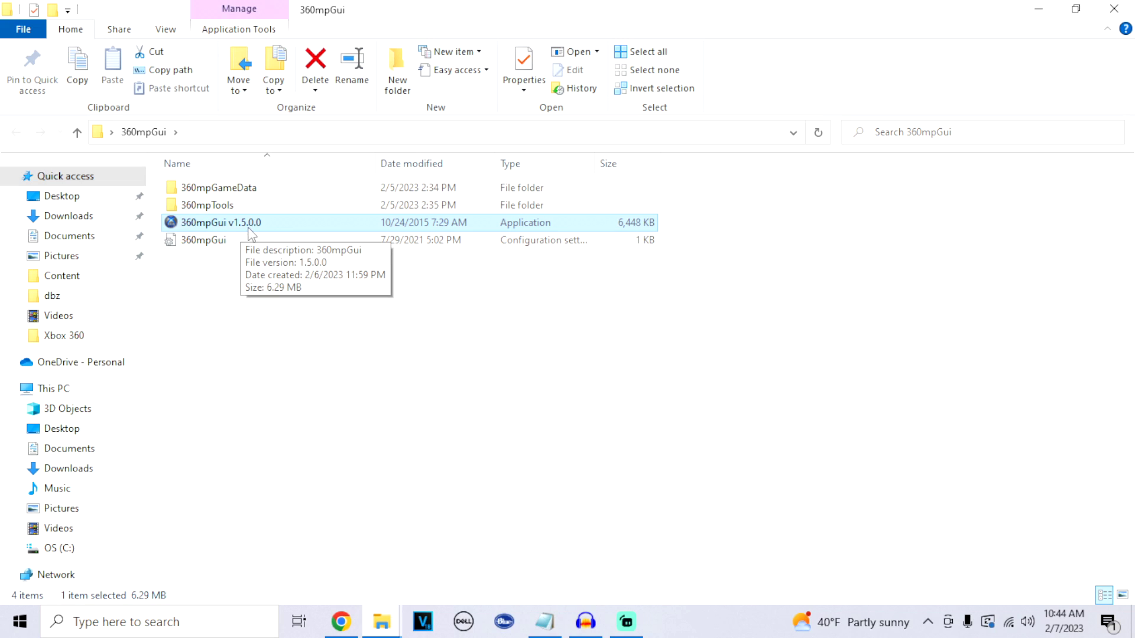
pyautogui.doubleClick(257, 228)
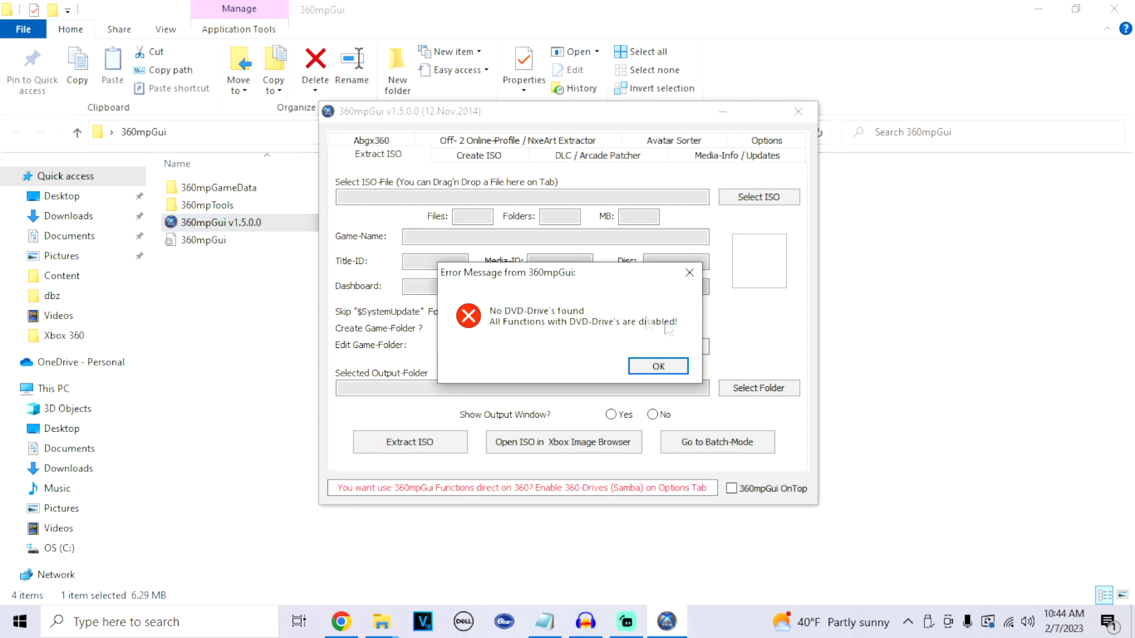
pyautogui.click(657, 366)
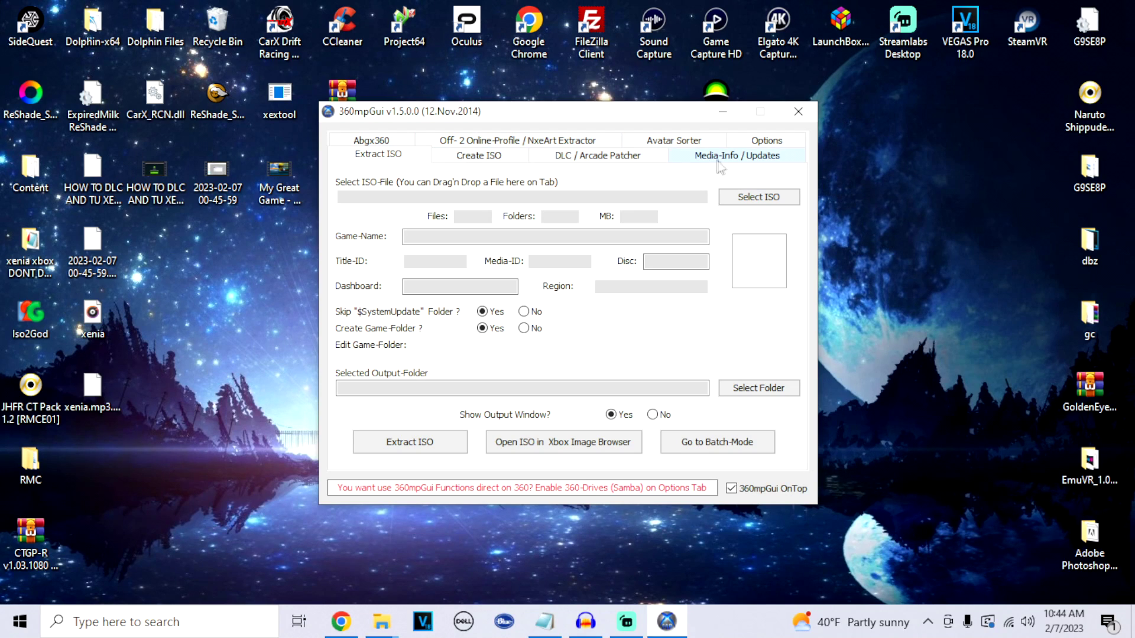
# - Open the Media-Info / Updates tab and browse Explorer to G:\Xbox 360\DBZ Raging Blast\00007000
pyautogui.click(752, 160)
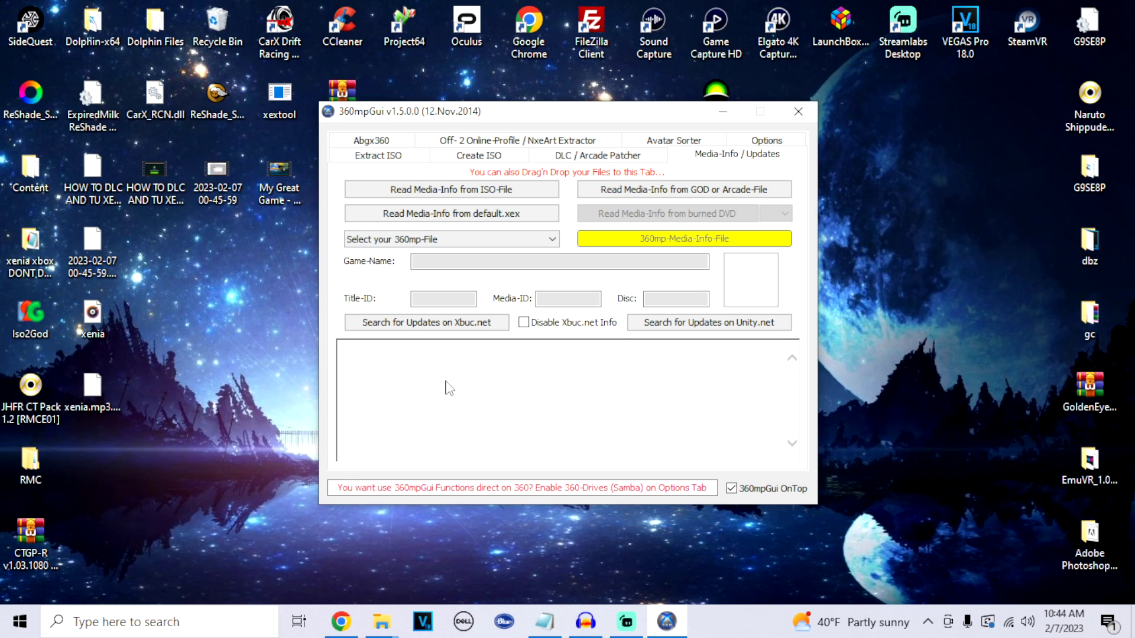
pyautogui.click(381, 621)
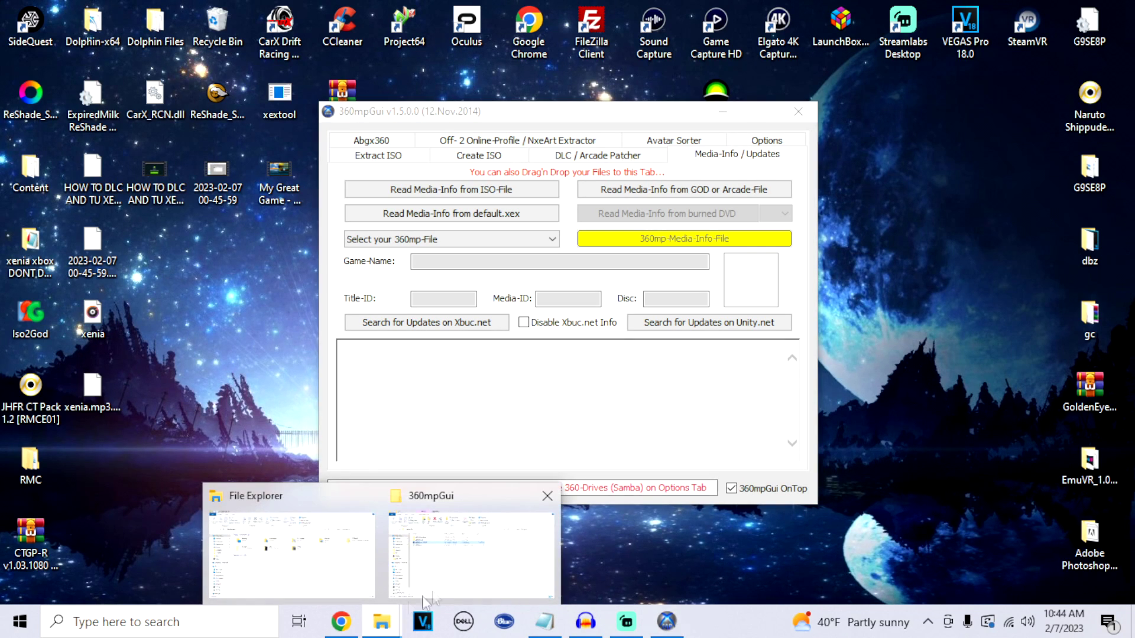
pyautogui.click(423, 598)
pyautogui.click(75, 566)
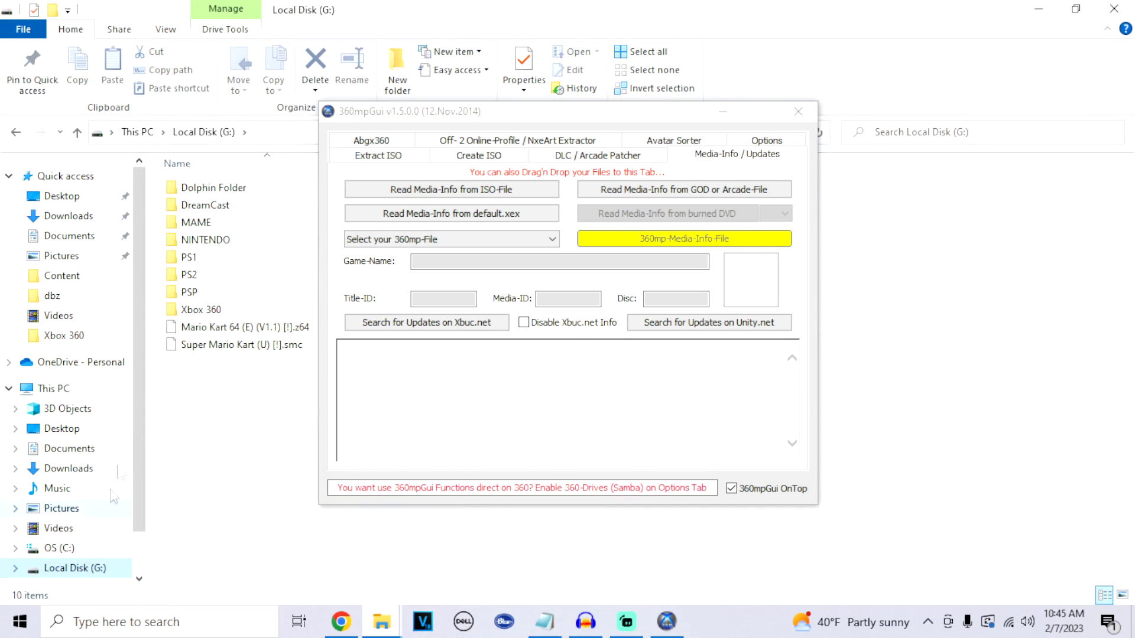
pyautogui.doubleClick(217, 309)
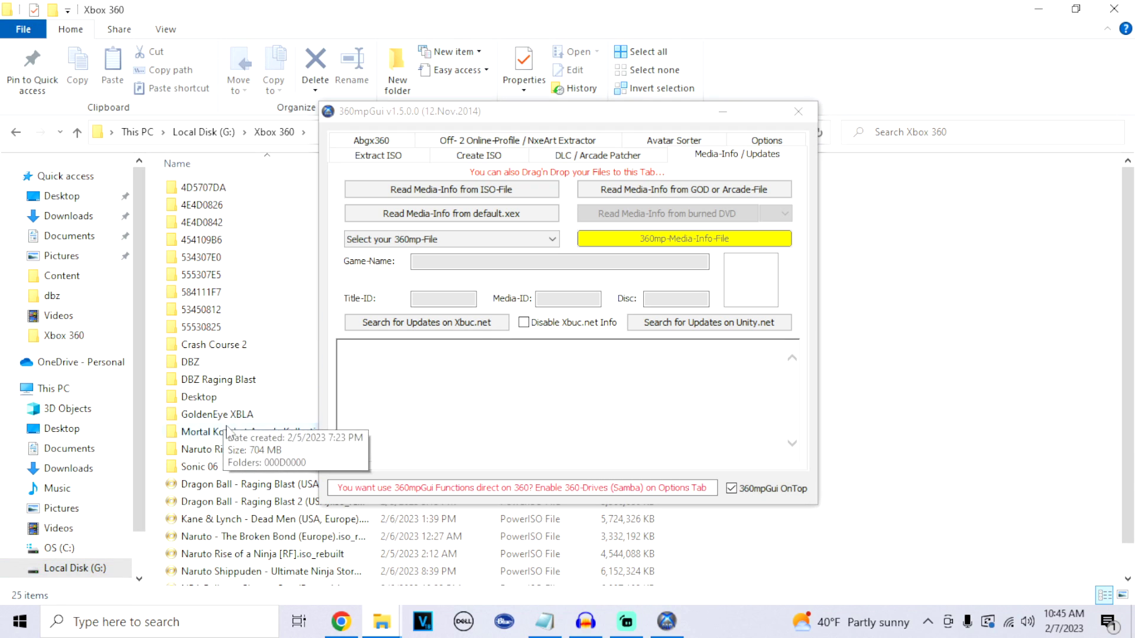
pyautogui.doubleClick(224, 379)
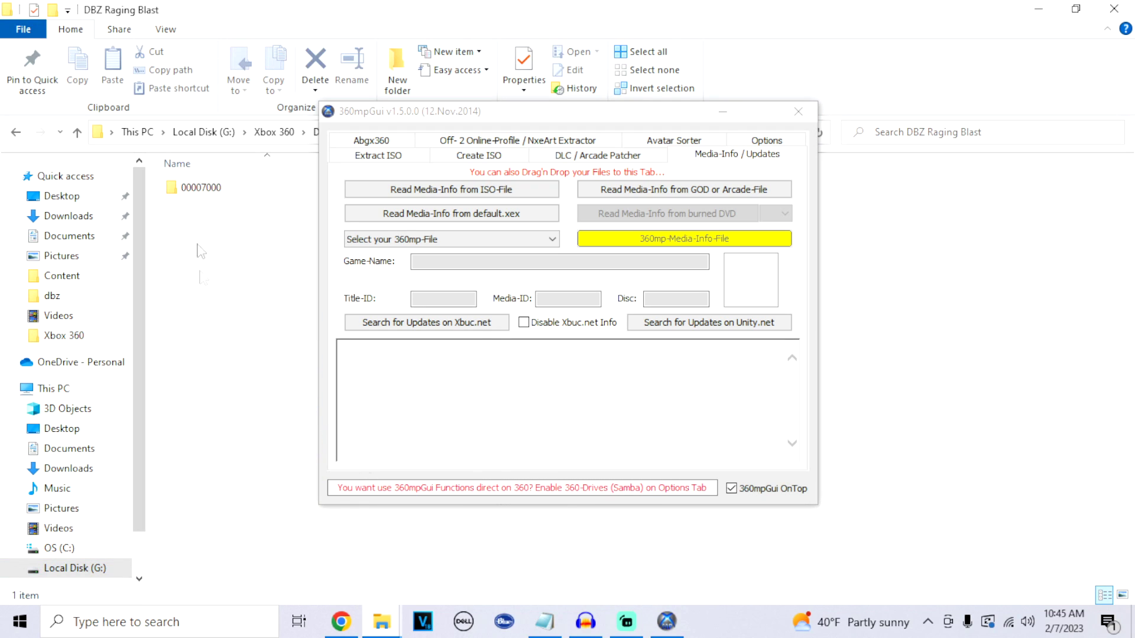
pyautogui.doubleClick(204, 188)
# - Load the 857A99ECD3F9EFD12327 title file into 360mpGui and search Unity.net for updates
pyautogui.click(199, 206)
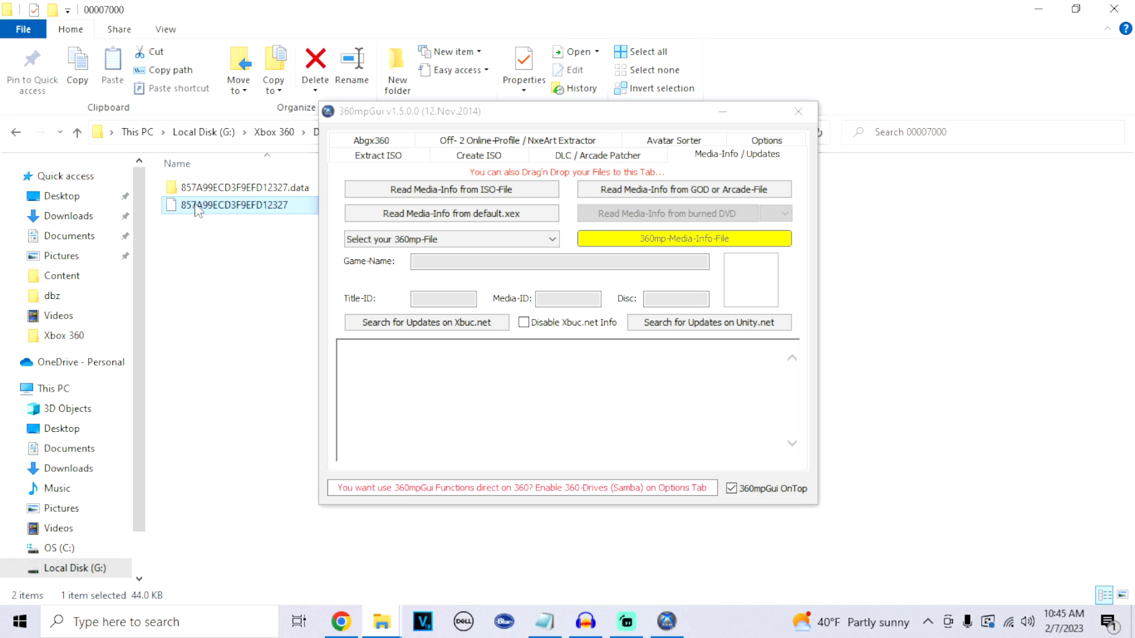
pyautogui.moveTo(185, 211); pyautogui.dragTo(513, 381)
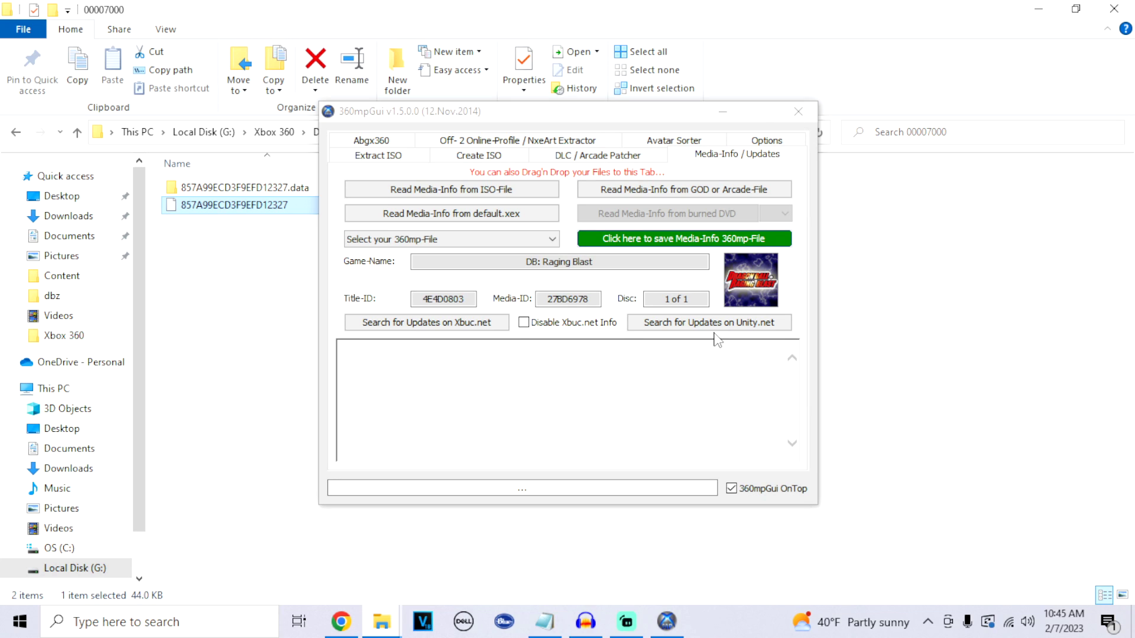
pyautogui.click(752, 329)
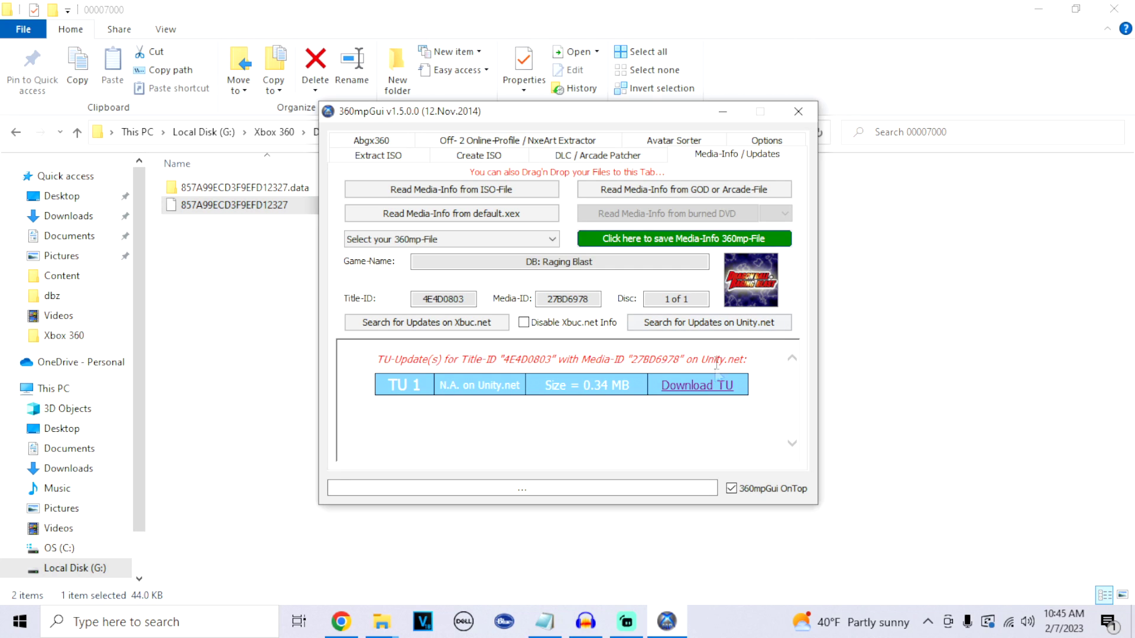
# - Start downloading TU 1 (0.34 MB) to the Desktop, then close the save dialog
pyautogui.click(692, 387)
pyautogui.click(618, 325)
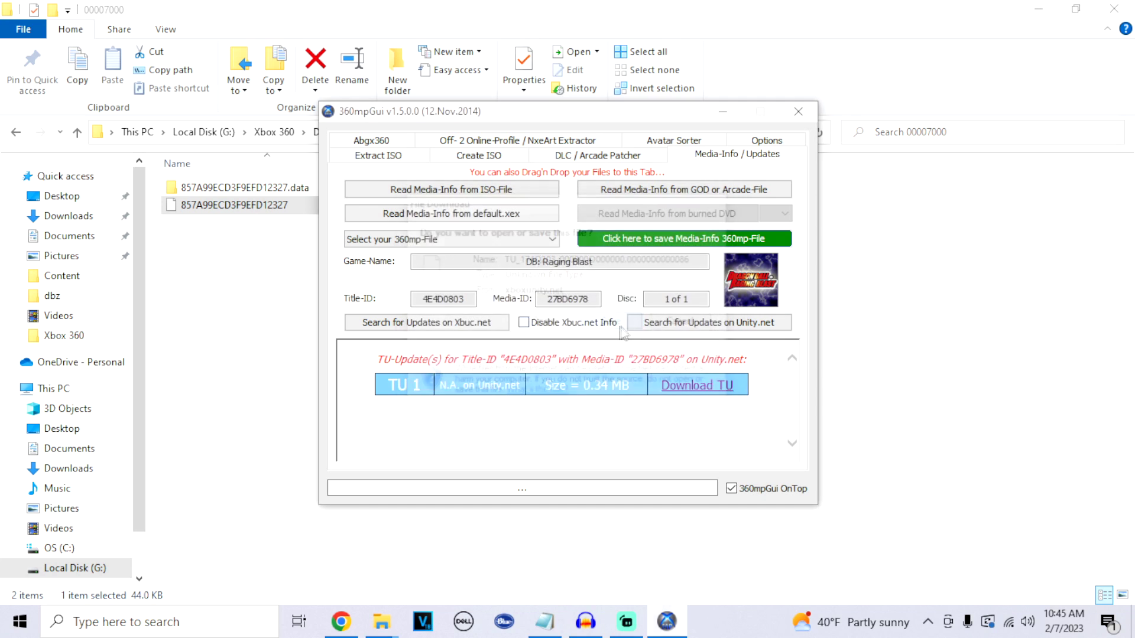
pyautogui.click(224, 218)
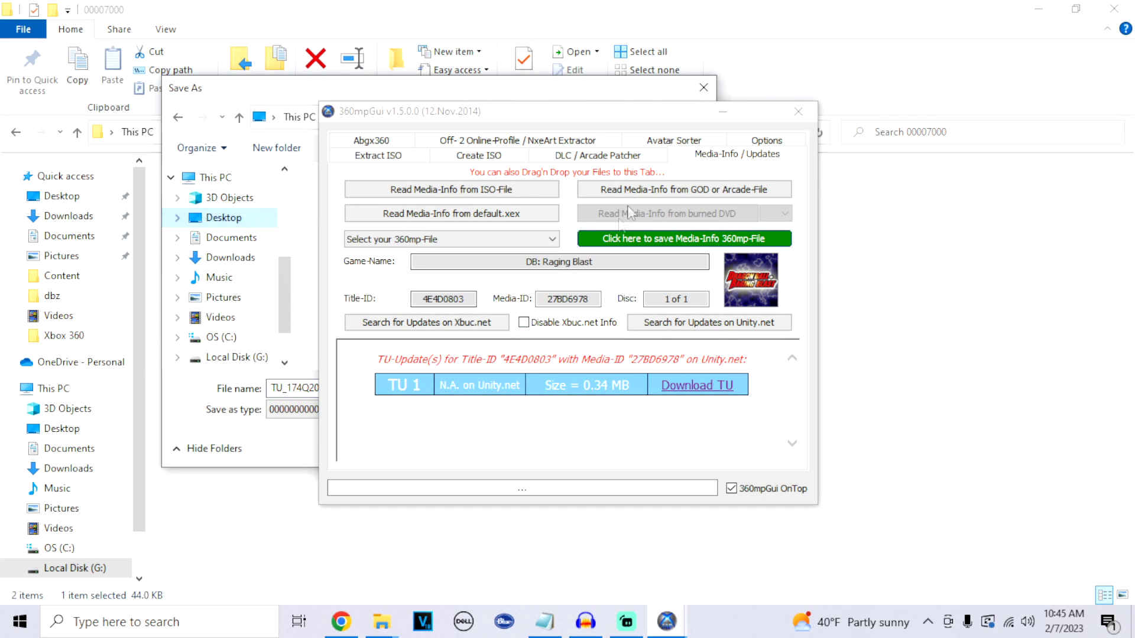
pyautogui.click(703, 88)
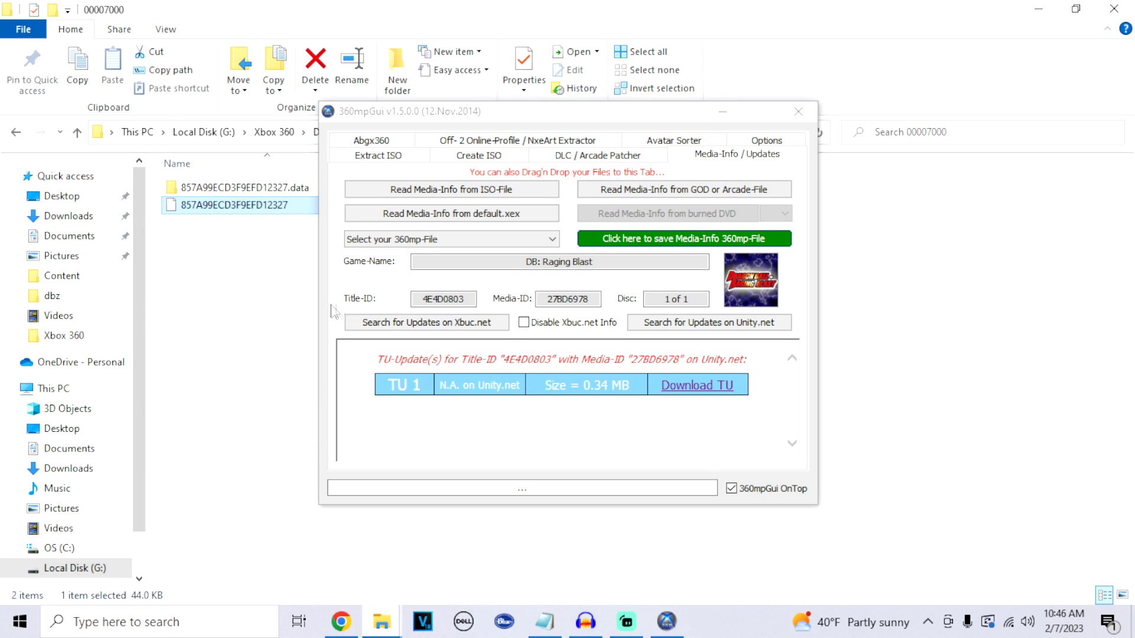
# - Copy the Title-ID 4E4D0803 and show the desktop
pyautogui.click(373, 304)
pyautogui.doubleClick(425, 301)
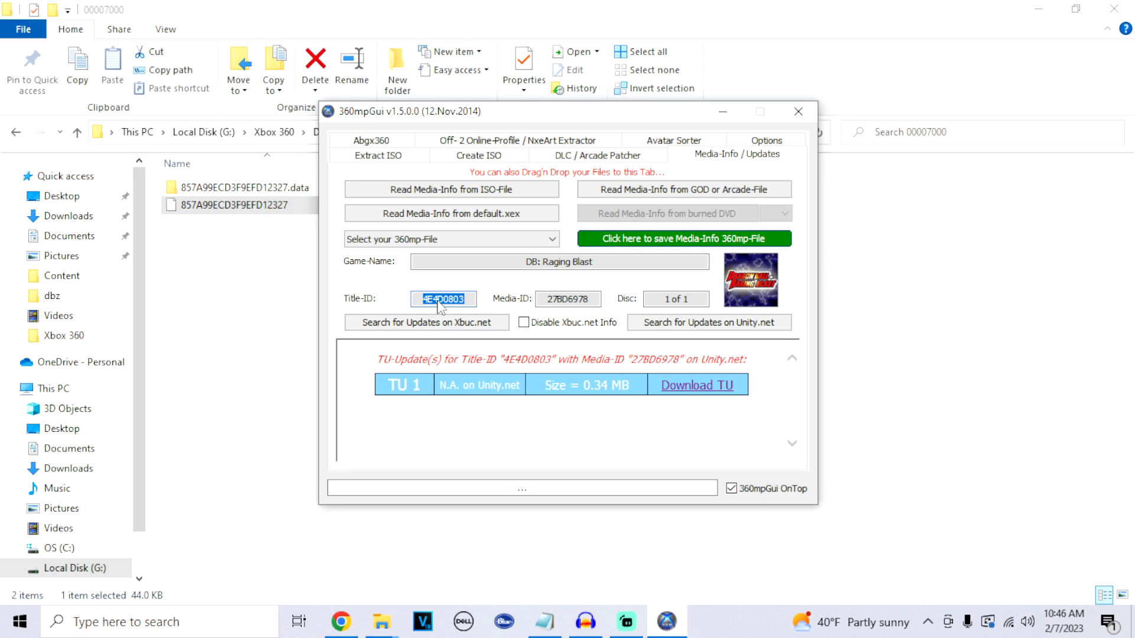
pyautogui.rightClick(437, 300)
pyautogui.click(482, 354)
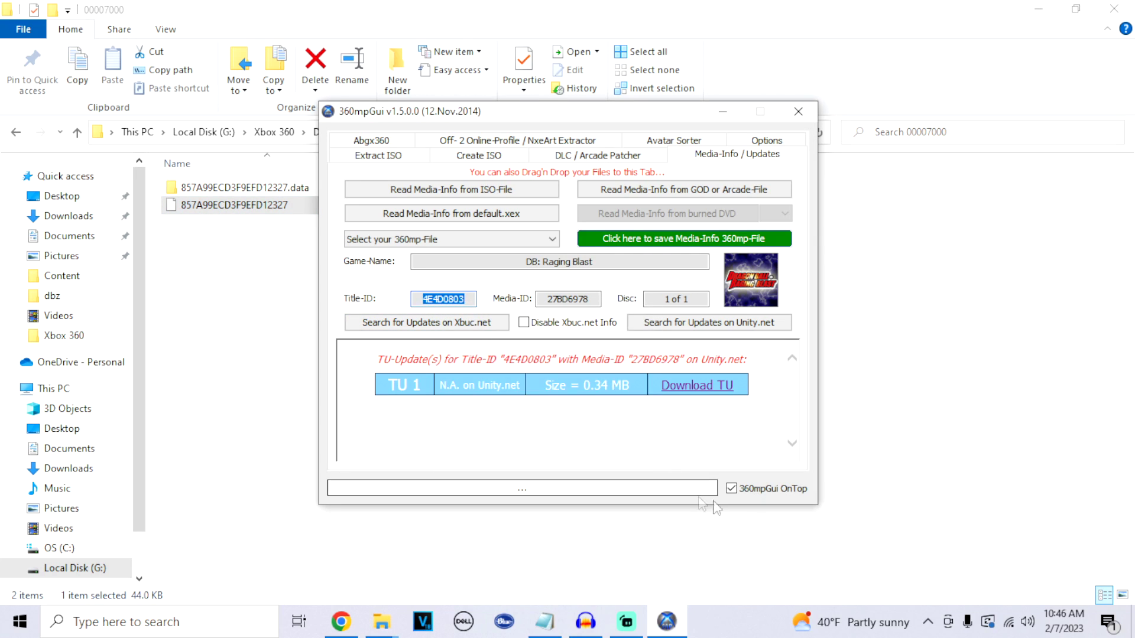
pyautogui.click(1132, 620)
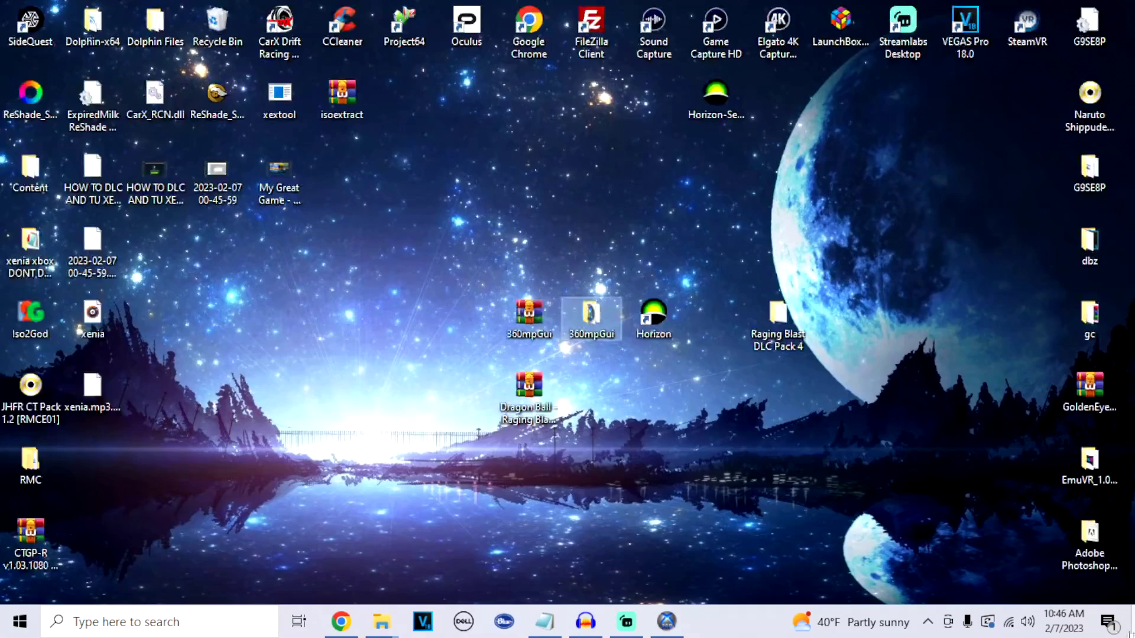
# - Create a desktop folder named 4E4D0803 from the pasted Title-ID and open it
pyautogui.rightClick(322, 413)
pyautogui.moveTo(403, 368)
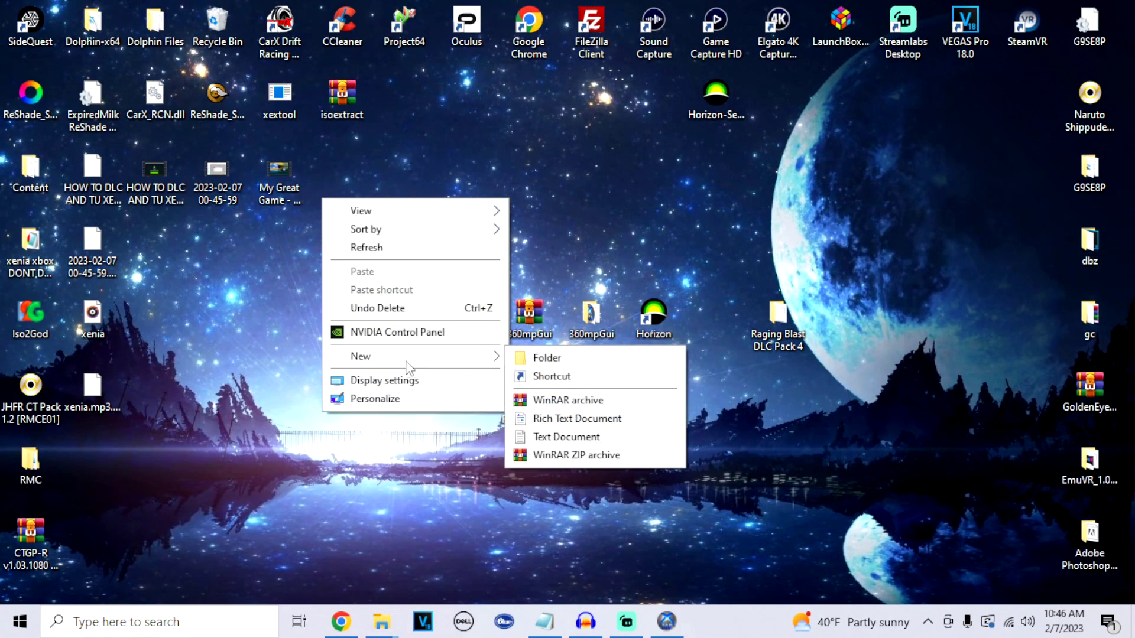
pyautogui.click(637, 359)
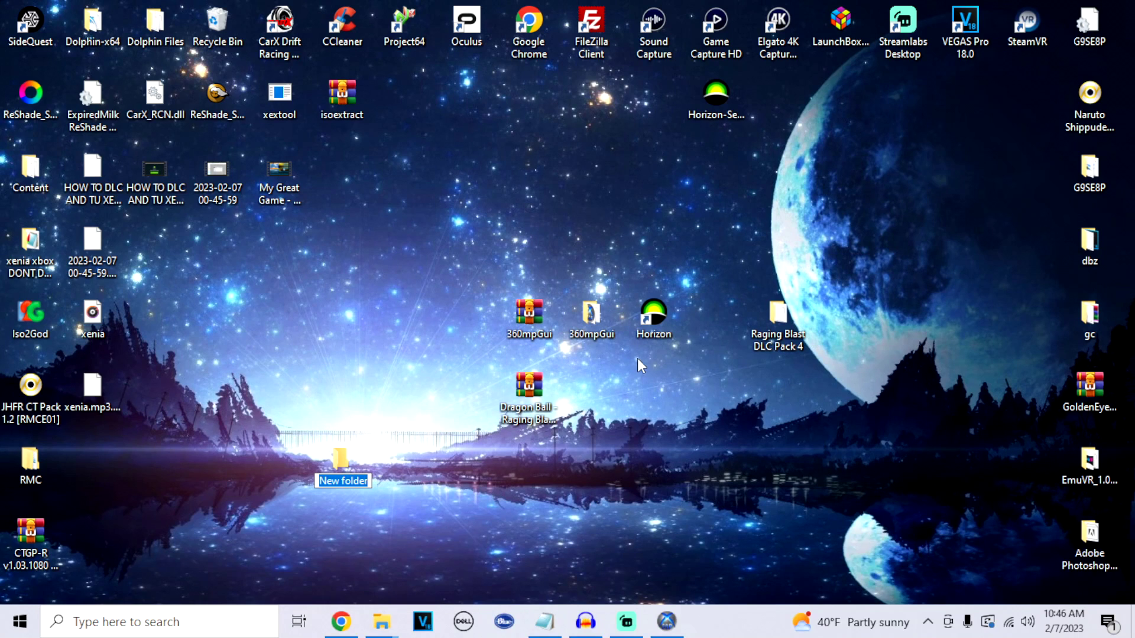
pyautogui.rightClick(371, 481)
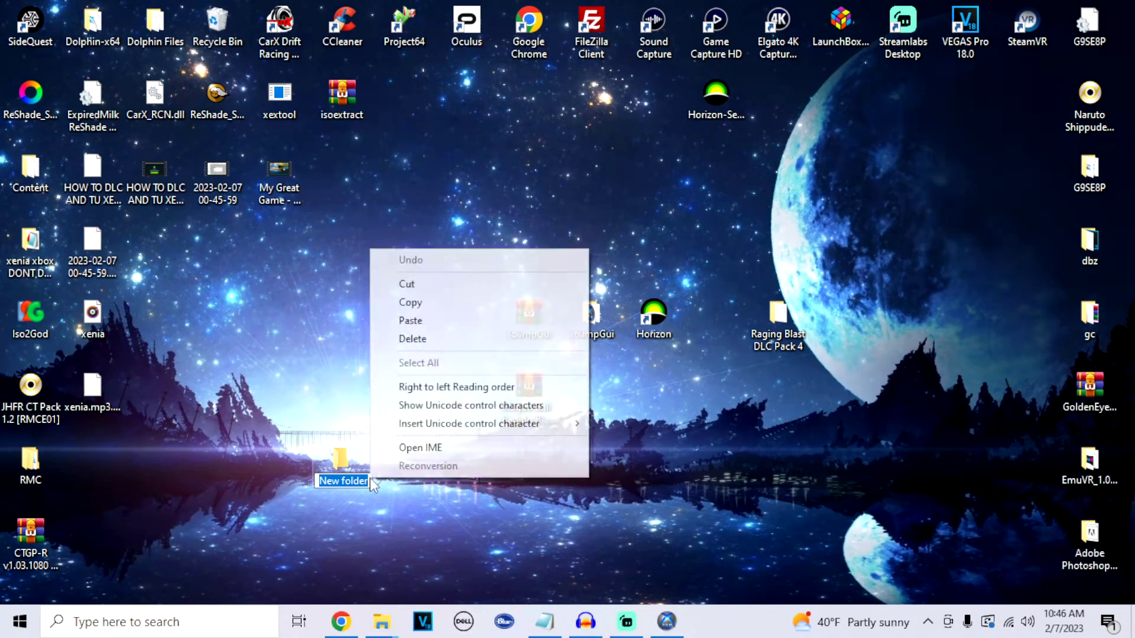
pyautogui.click(444, 325)
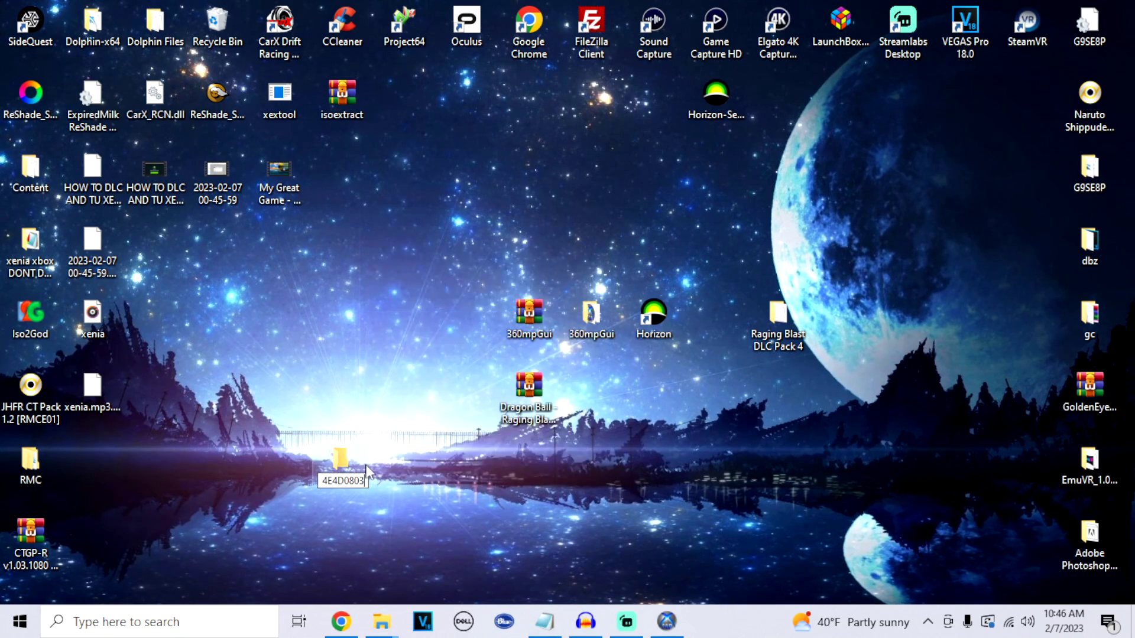
pyautogui.press('Return')
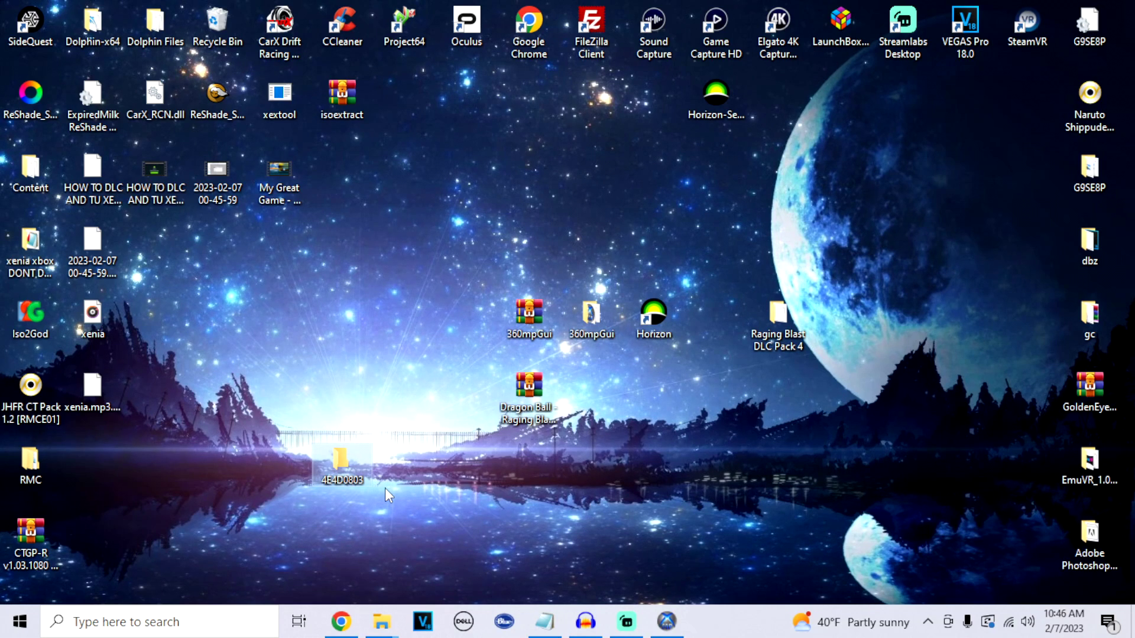
pyautogui.doubleClick(352, 475)
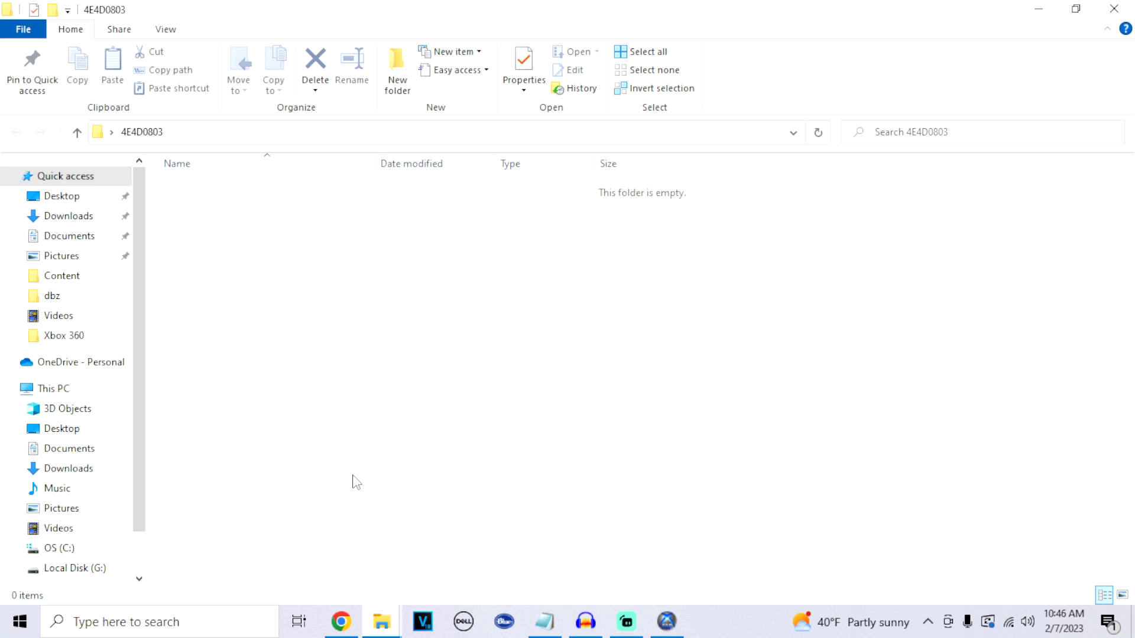
# - Bring up the notes listing the Xenia folder names 000B0000 and 00000002
pyautogui.click(545, 621)
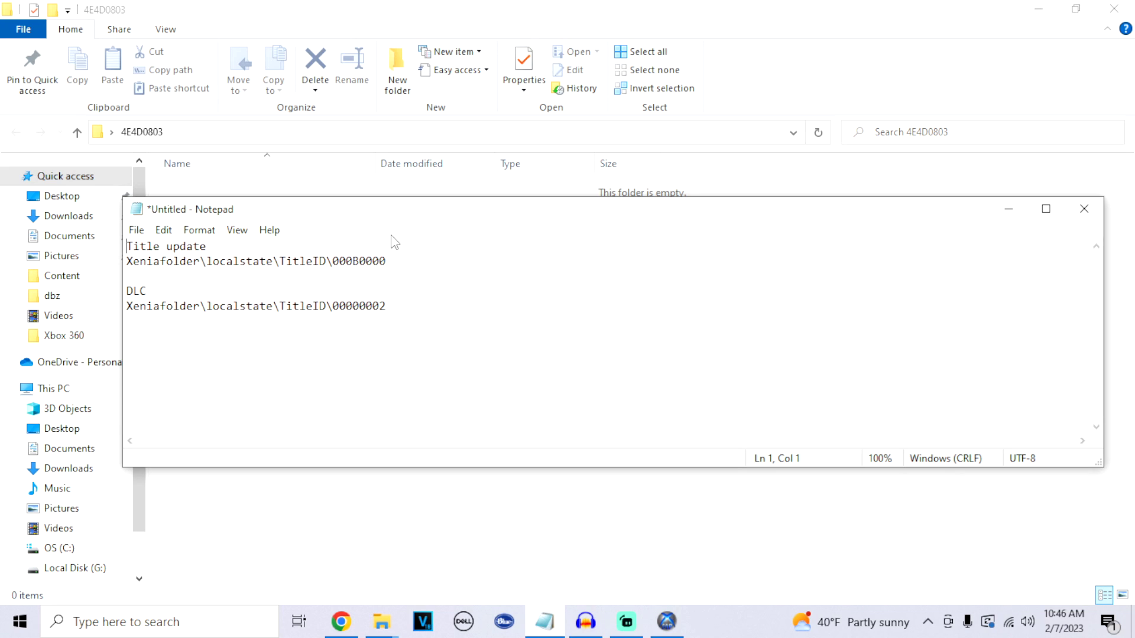
pyautogui.moveTo(388, 213); pyautogui.dragTo(705, 247)
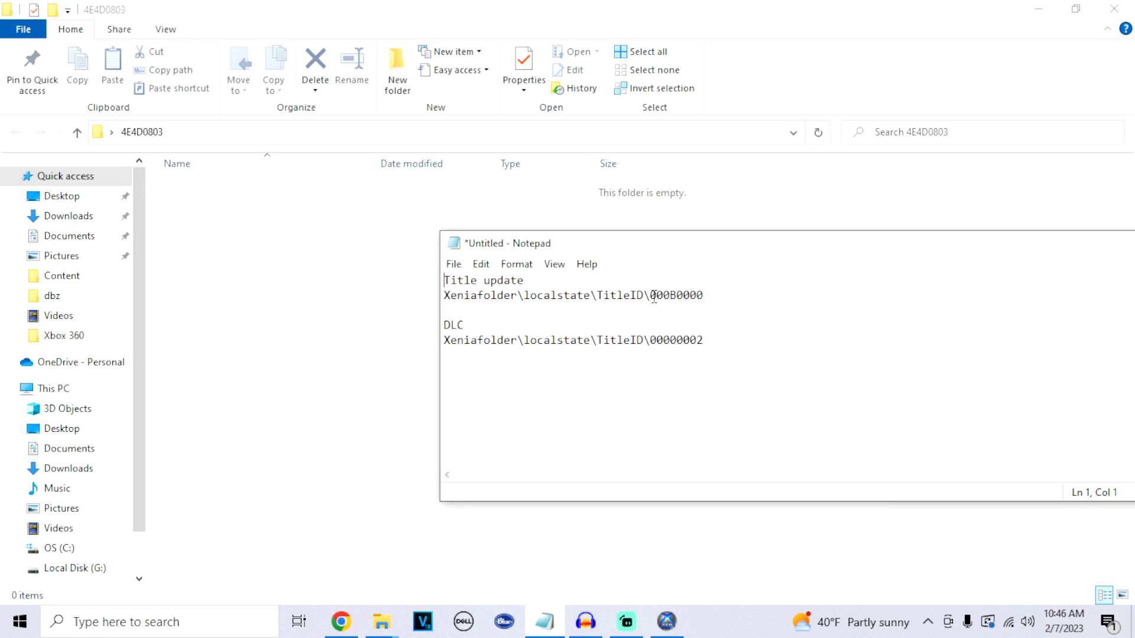
pyautogui.moveTo(647, 297); pyautogui.dragTo(705, 296)
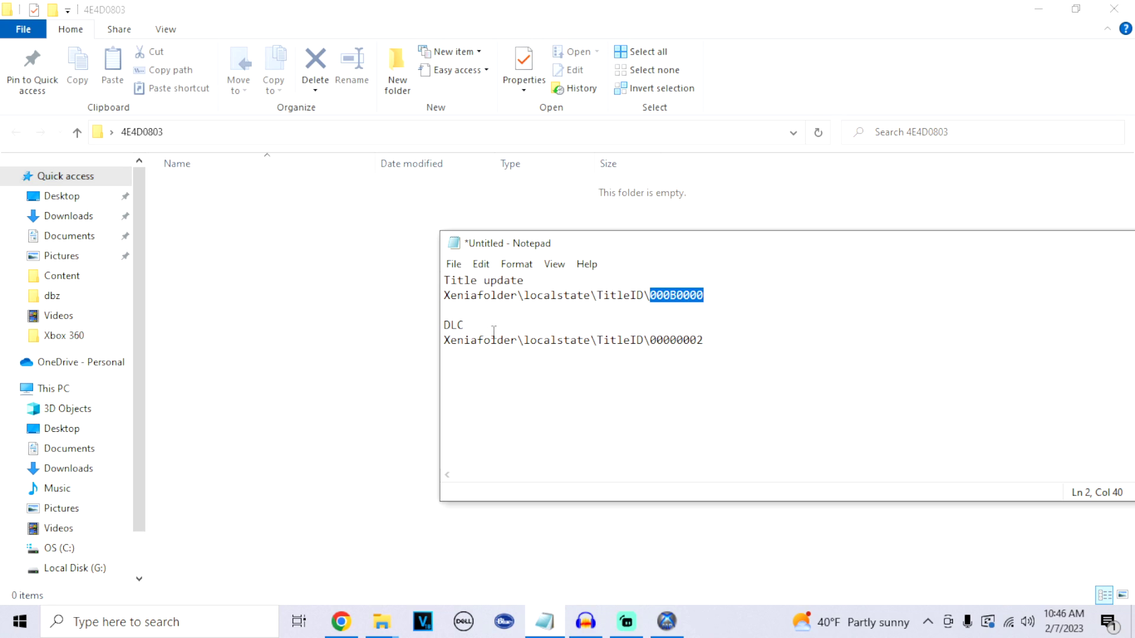
pyautogui.moveTo(702, 339); pyautogui.dragTo(650, 343)
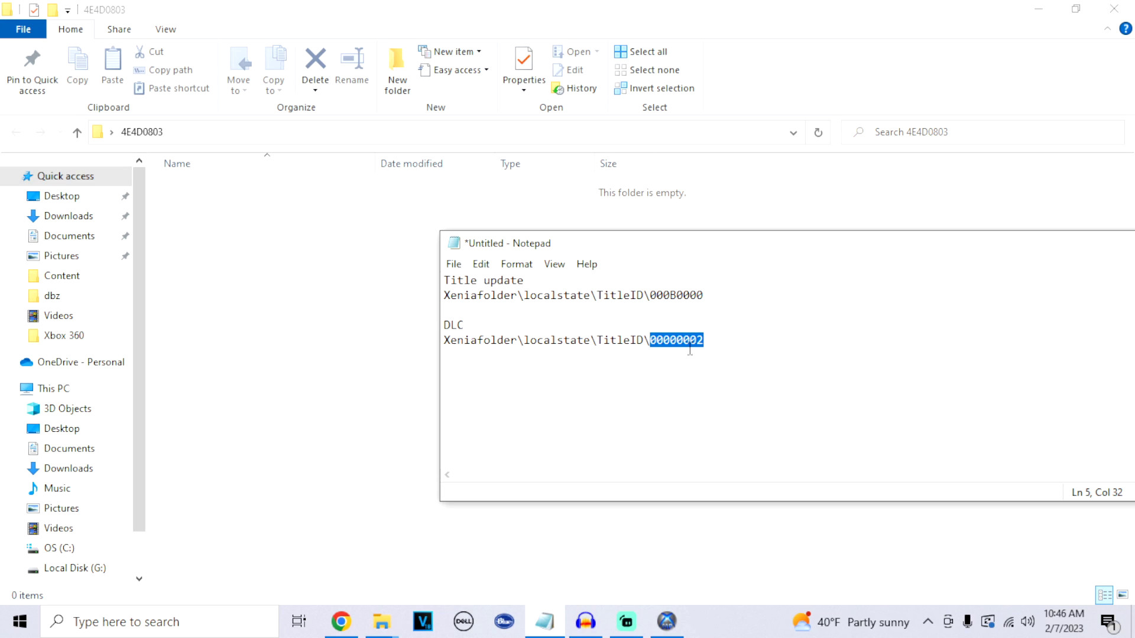
# - Create a new folder in 4E4D0803 and name it 000B0000, copied from the notes
pyautogui.rightClick(273, 242)
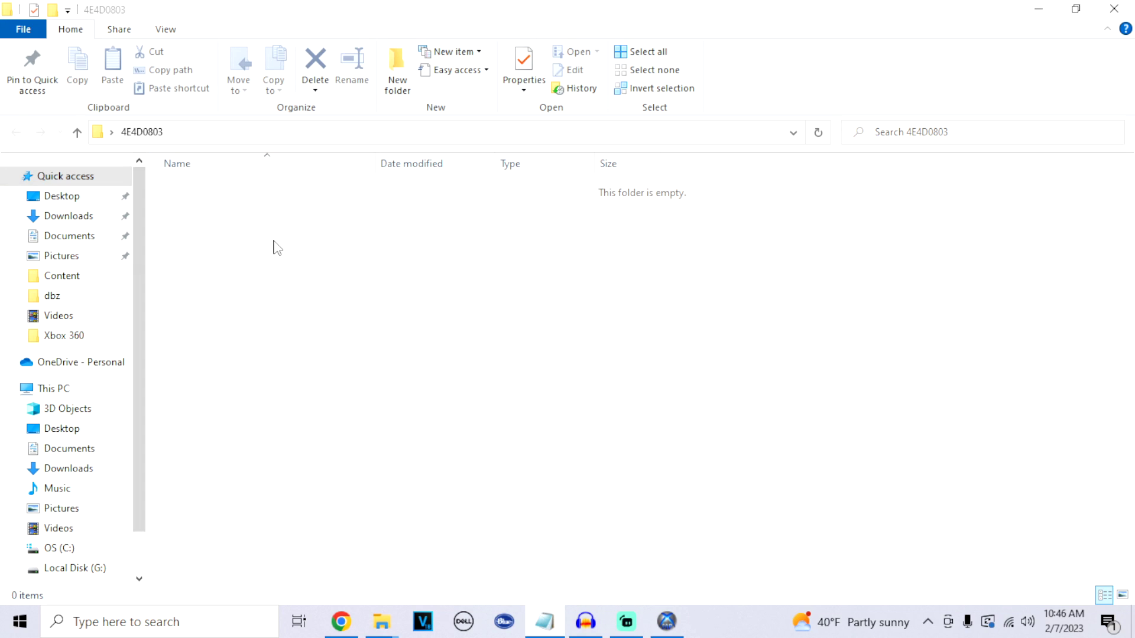
pyautogui.moveTo(350, 441)
pyautogui.click(502, 438)
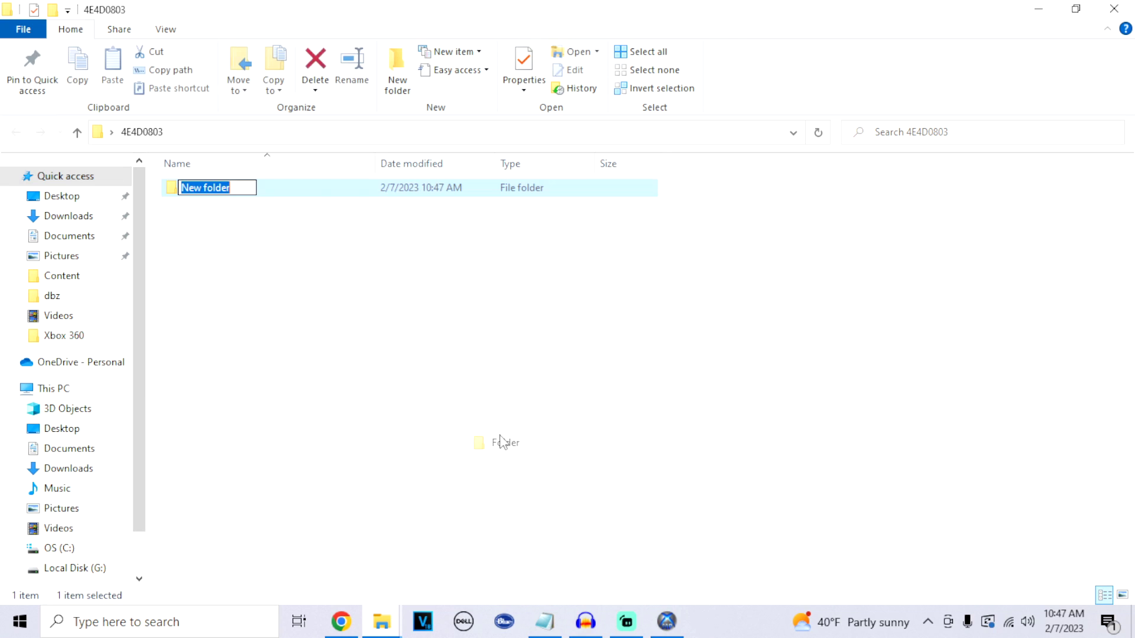
pyautogui.click(544, 621)
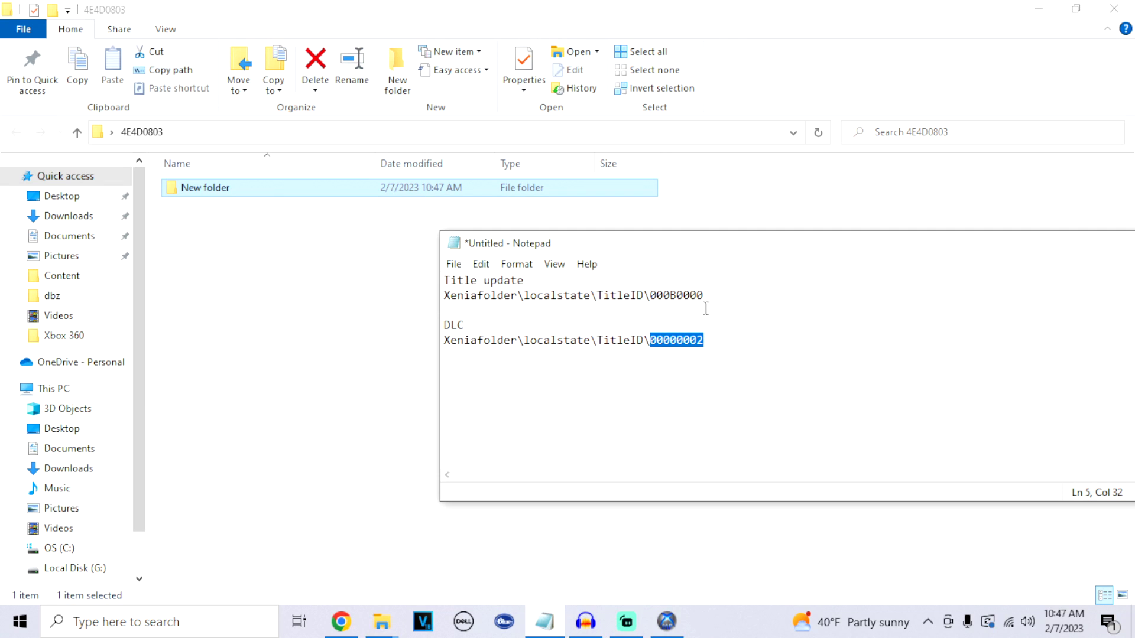
pyautogui.moveTo(705, 300); pyautogui.dragTo(651, 297)
pyautogui.rightClick(661, 298)
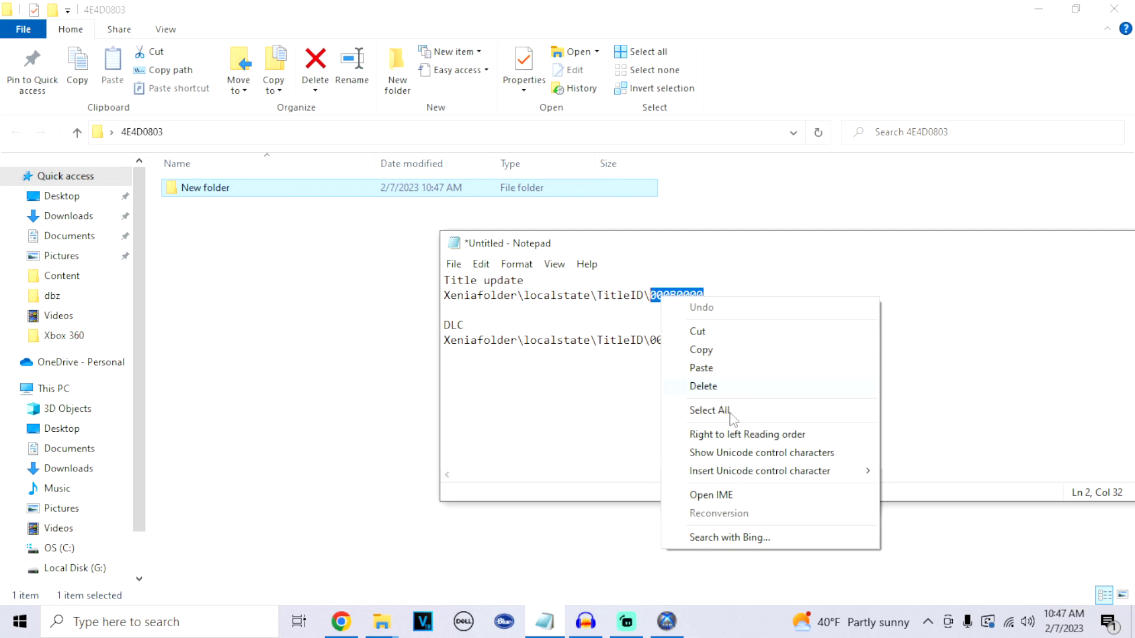
pyautogui.click(703, 349)
pyautogui.rightClick(223, 195)
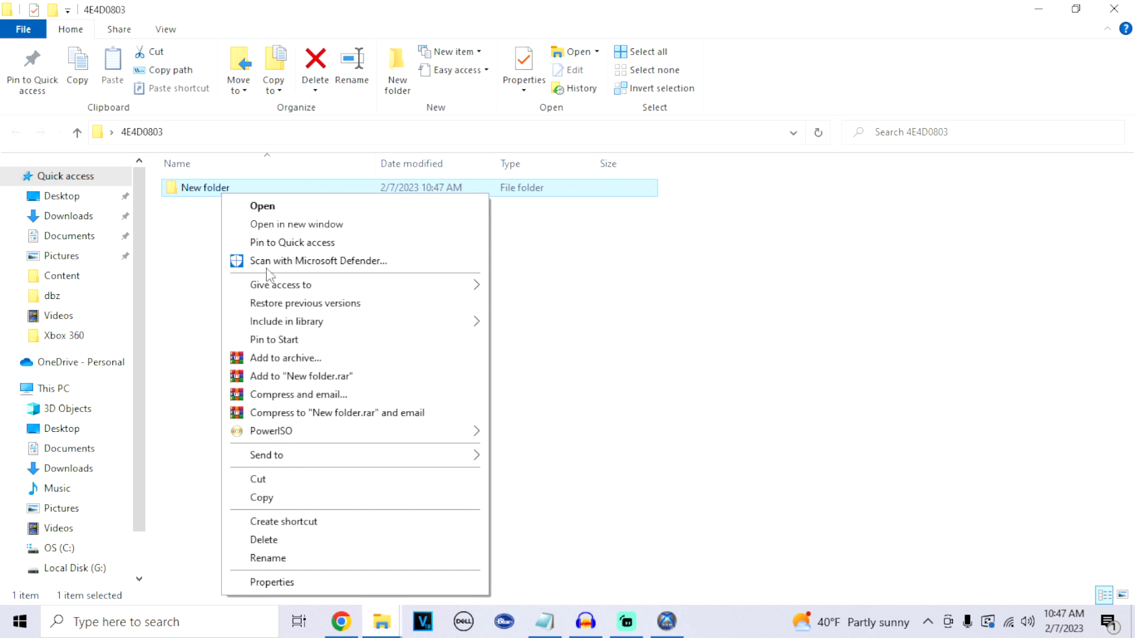
pyautogui.click(265, 559)
pyautogui.hotkey('ctrl', 'v')
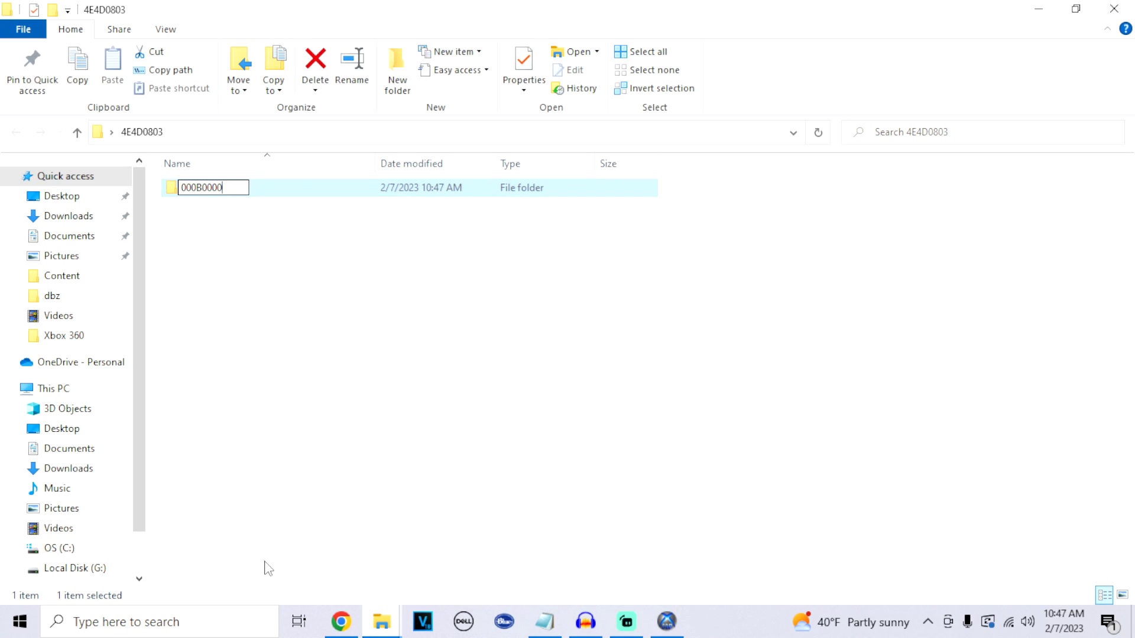
pyautogui.press('Return')
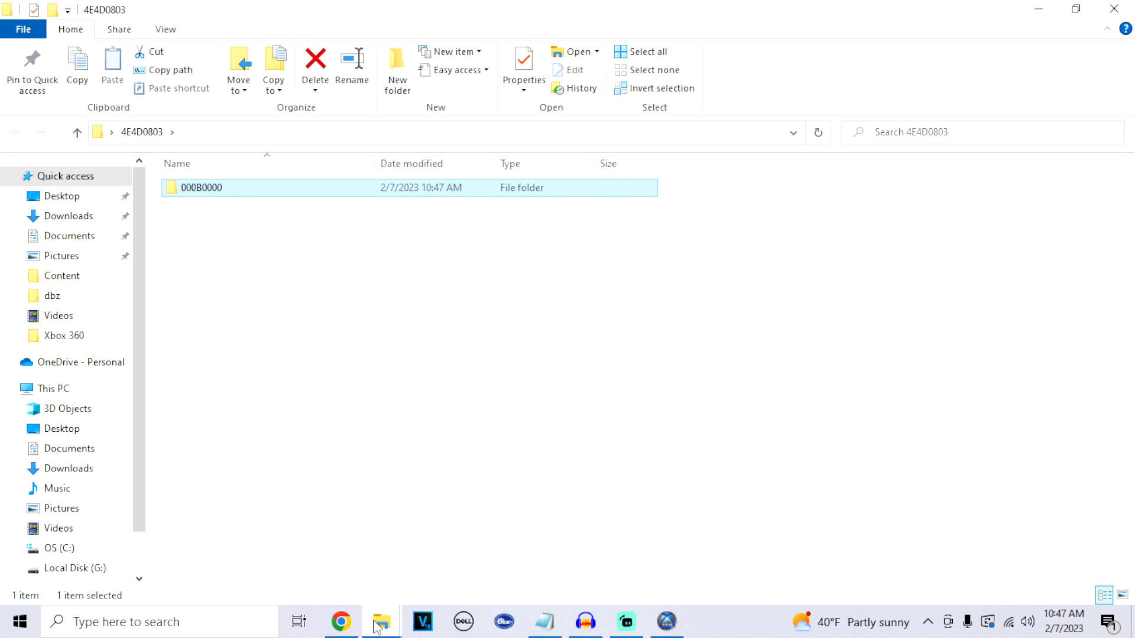
pyautogui.click(289, 325)
# - Select 00000002 in the notes and add a second new folder to 4E4D0803
pyautogui.click(544, 621)
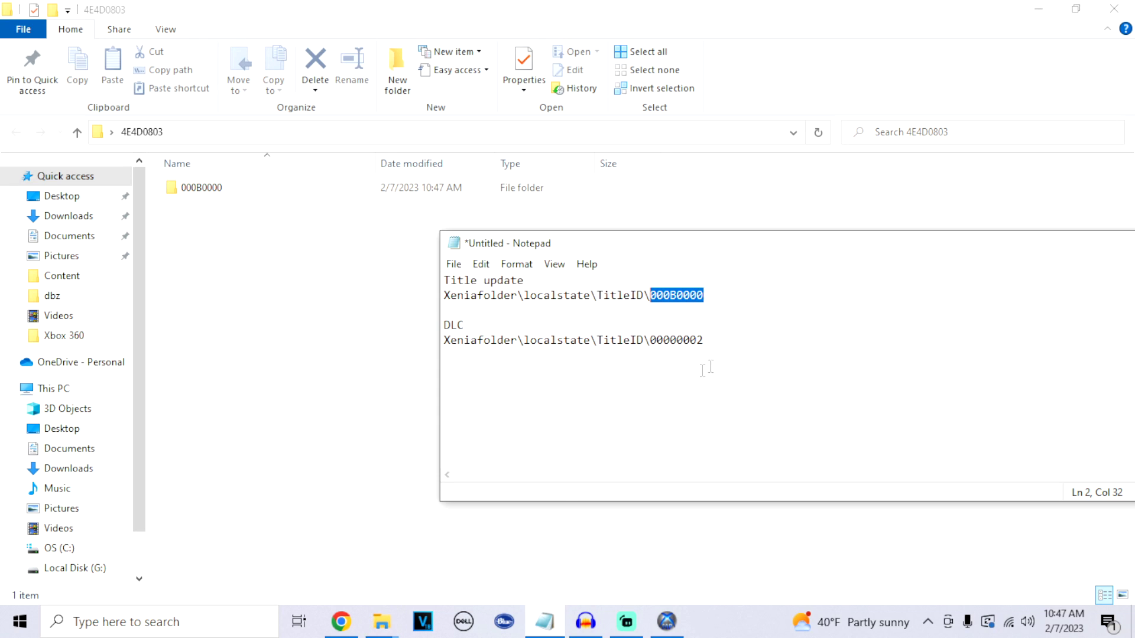
pyautogui.moveTo(704, 341); pyautogui.dragTo(653, 347)
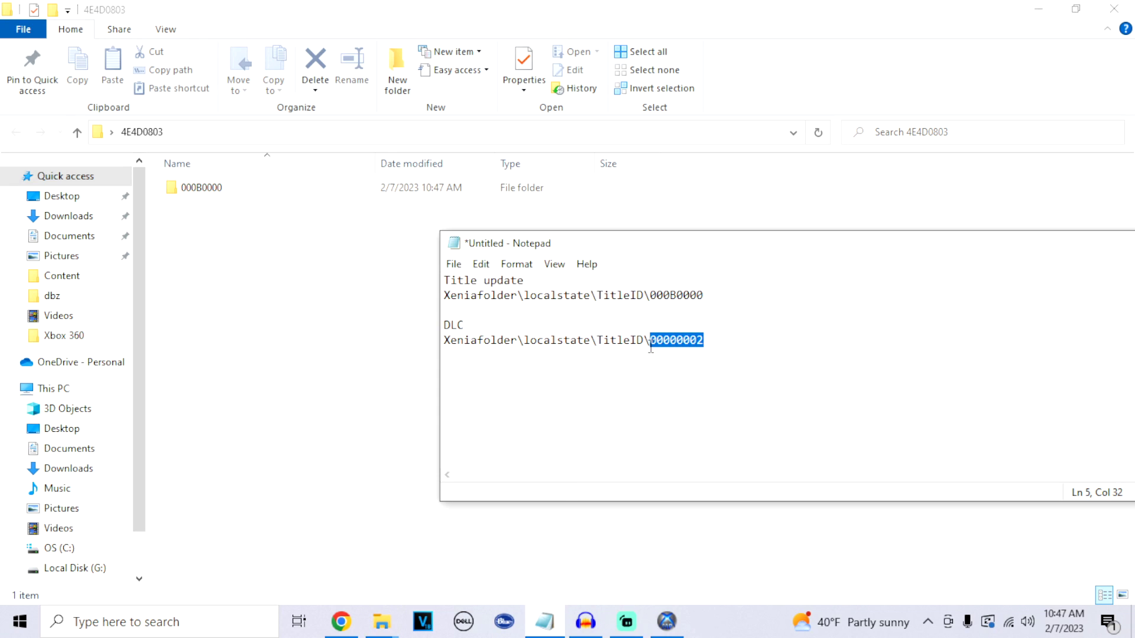
pyautogui.click(251, 267)
pyautogui.rightClick(248, 262)
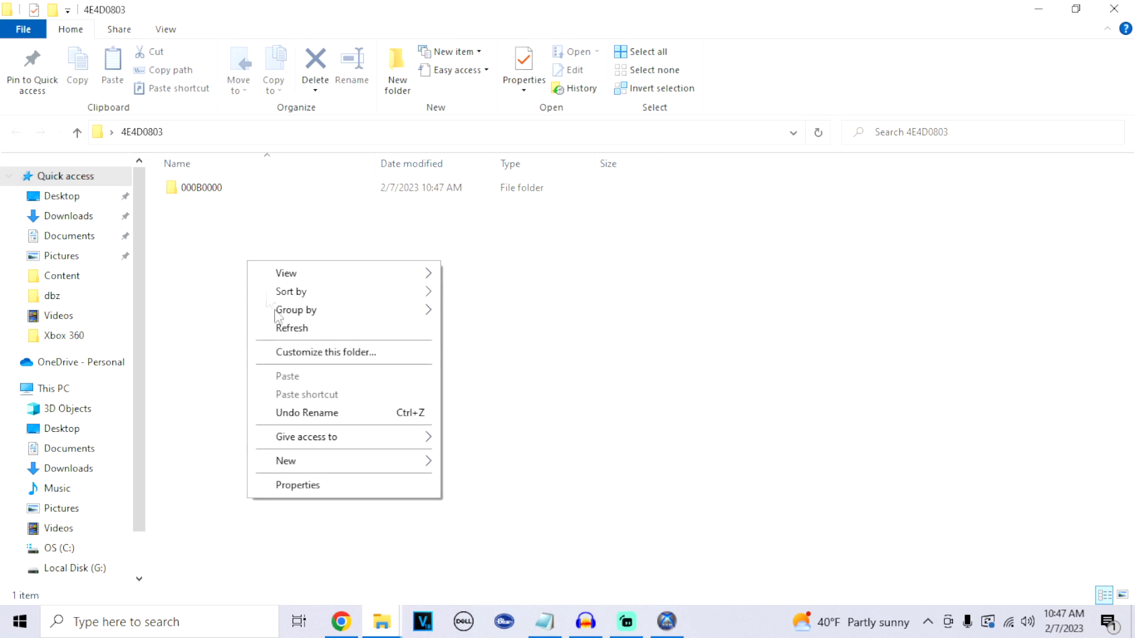
pyautogui.moveTo(359, 463)
pyautogui.click(467, 463)
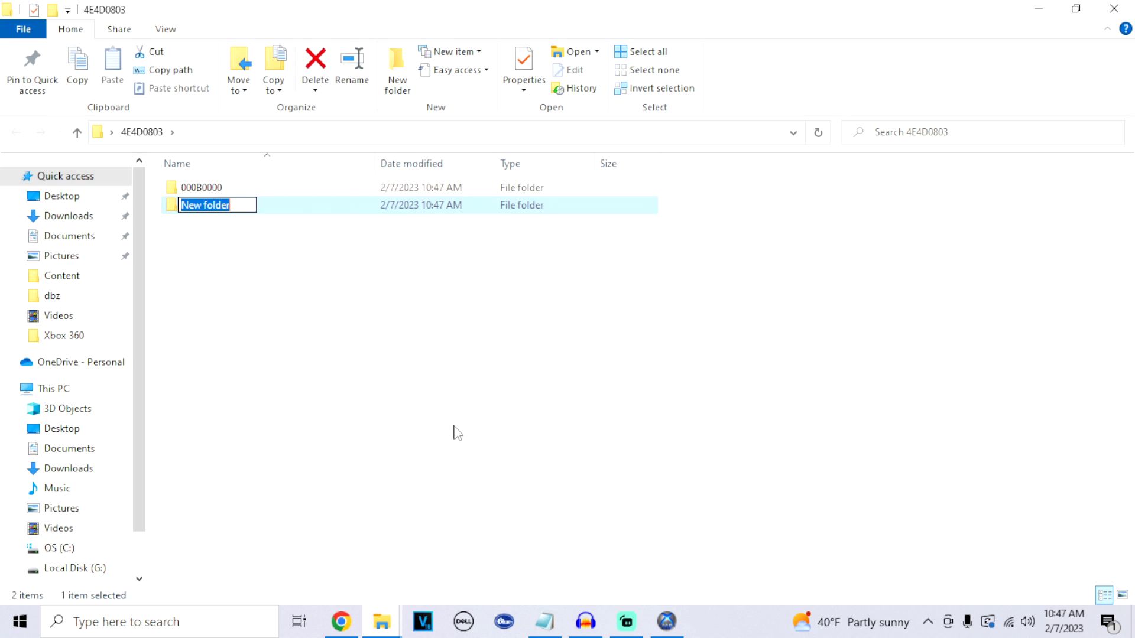
# - Name the second folder 00000002
pyautogui.hotkey('ctrl', 'v')
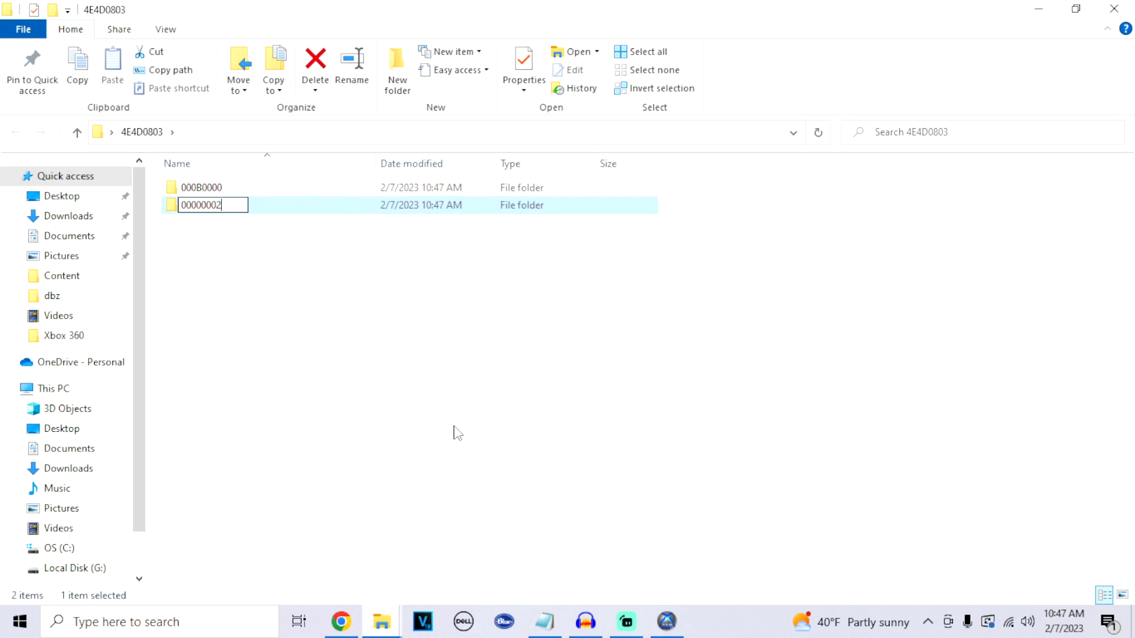
pyautogui.press('Return')
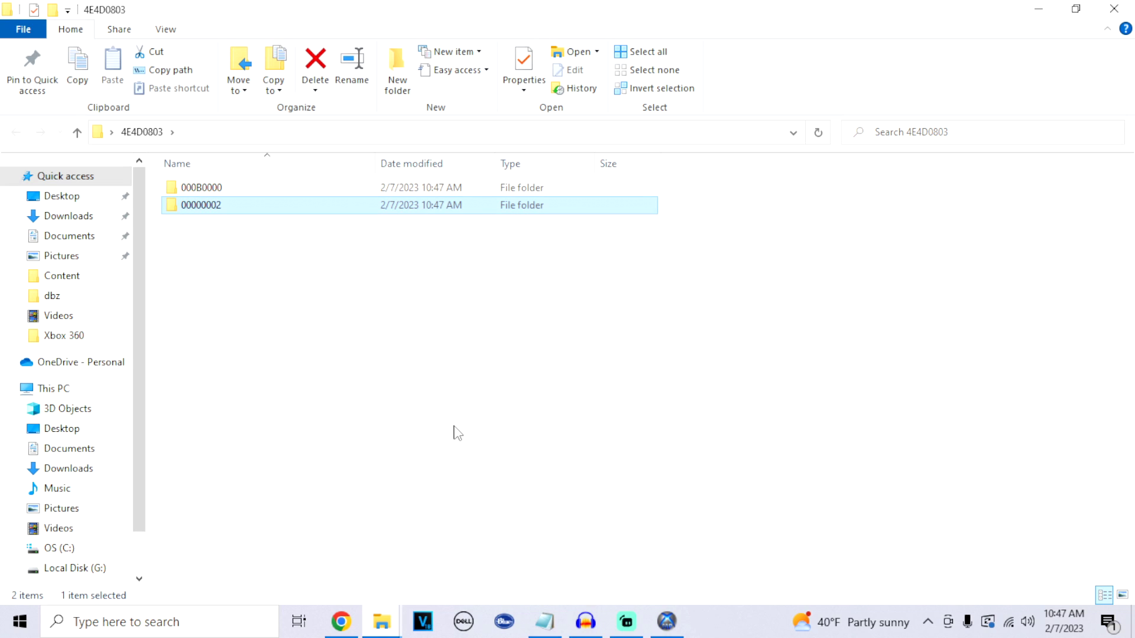
pyautogui.click(276, 243)
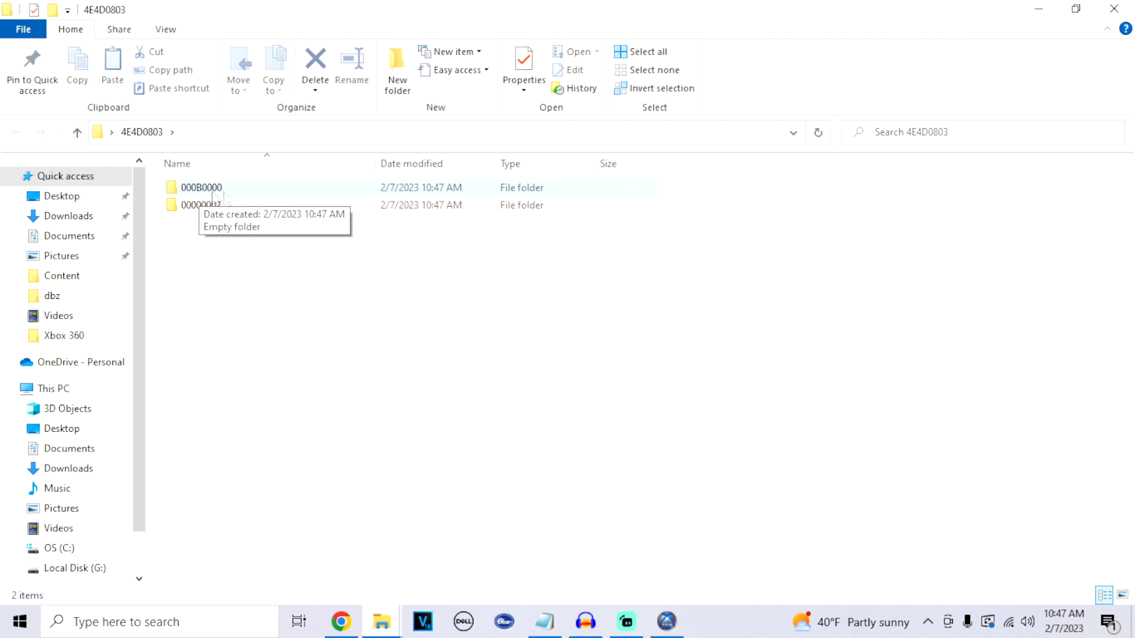
# - Move the TU title update file from the desktop into 000B0000, then show the desktop
pyautogui.doubleClick(295, 191)
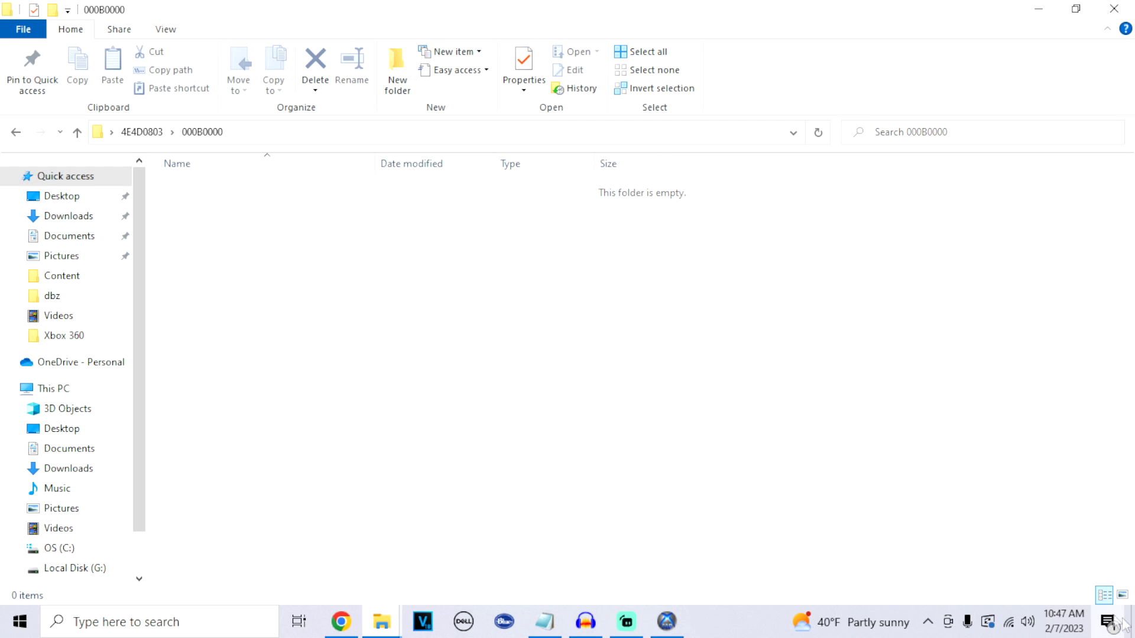
pyautogui.press('super+d')
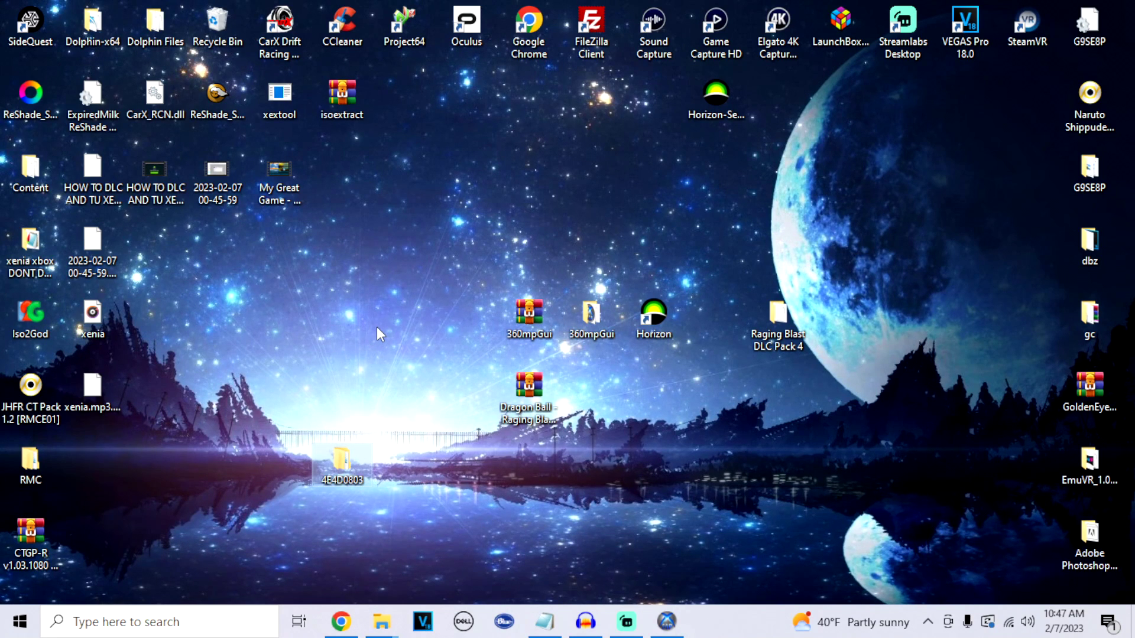
pyautogui.moveTo(217, 322); pyautogui.dragTo(307, 261)
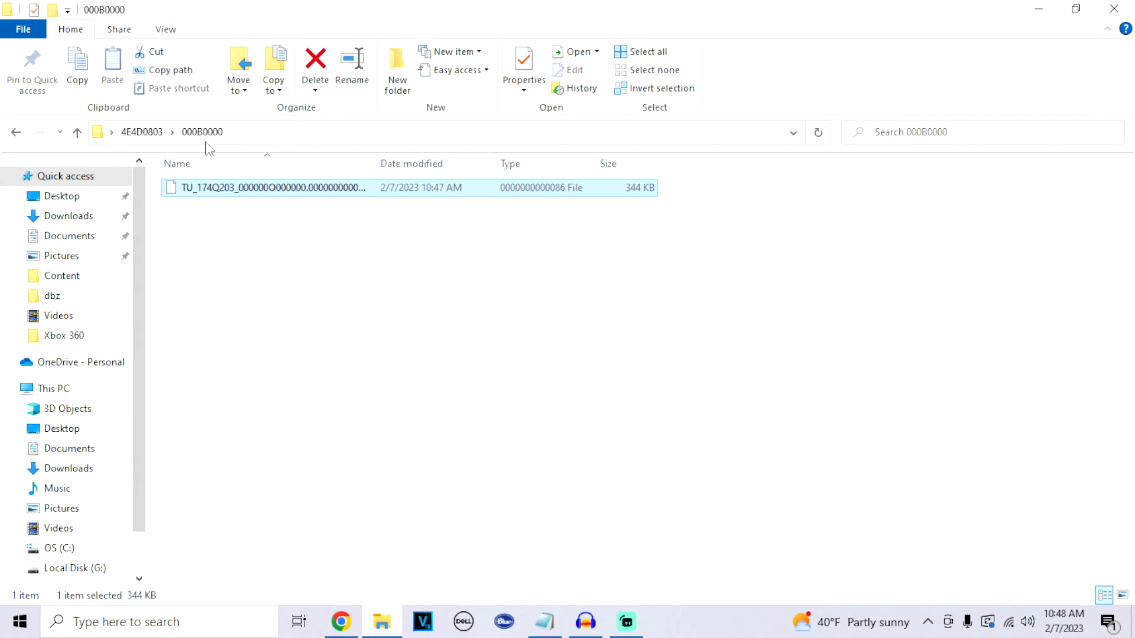
pyautogui.click(273, 278)
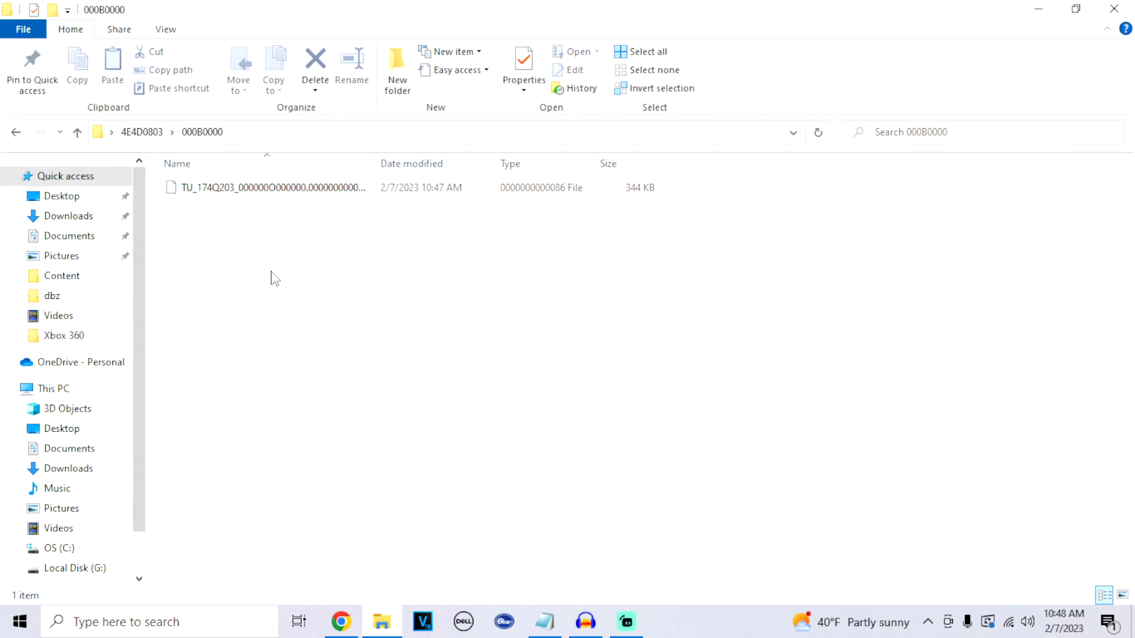
pyautogui.click(15, 133)
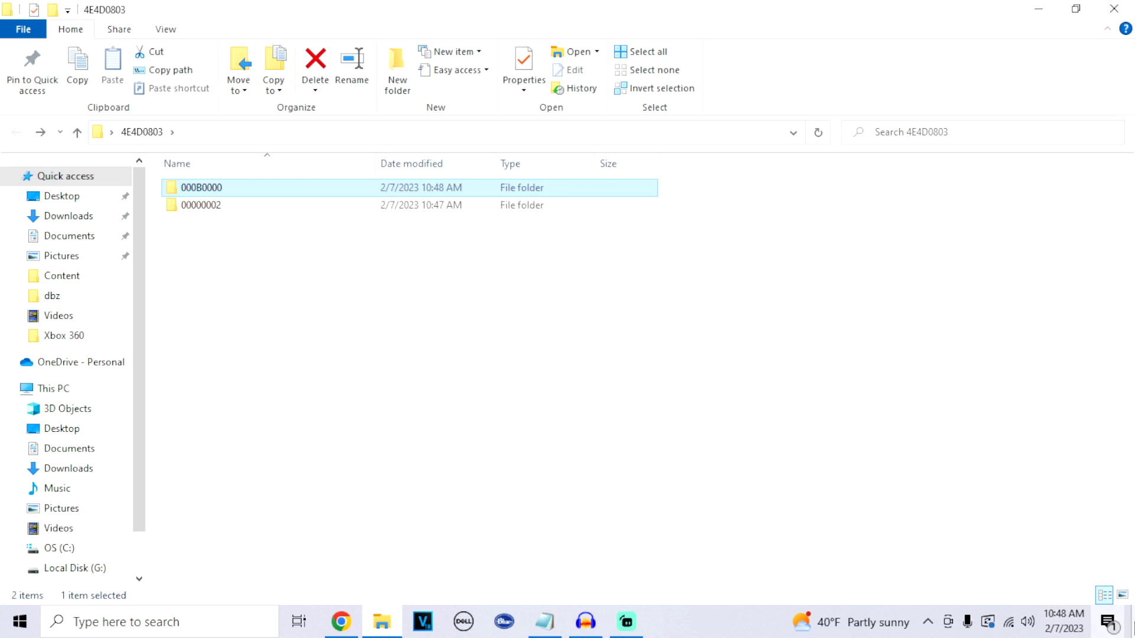
pyautogui.click(1131, 621)
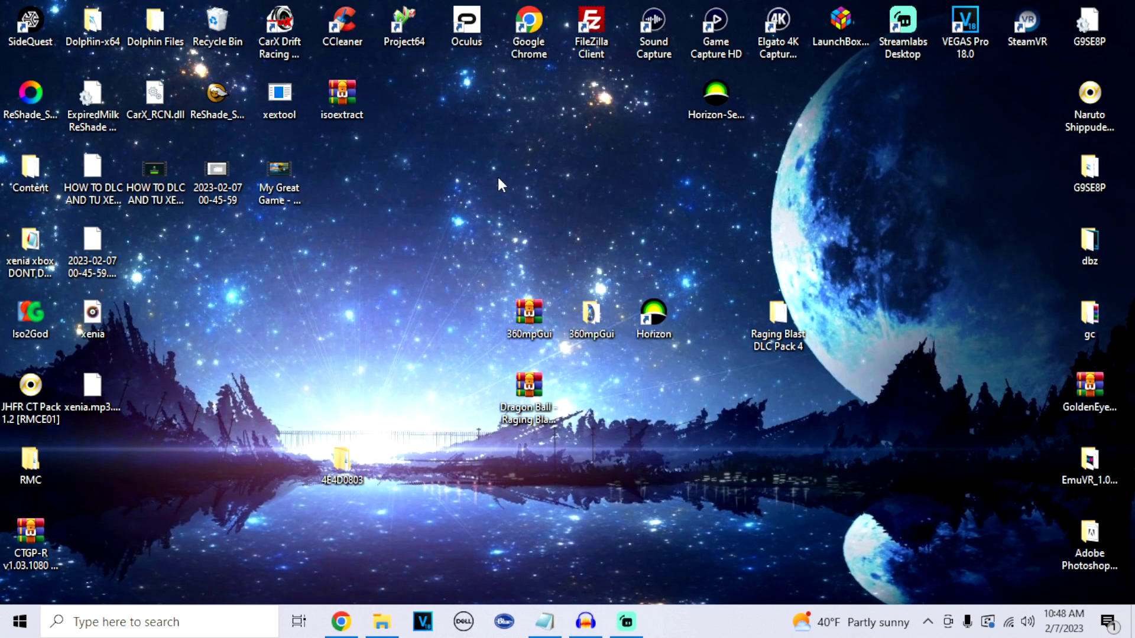
# - Launch Horizon and load the Raging Blast DLC Pack 4 package to view its files
pyautogui.doubleClick(644, 324)
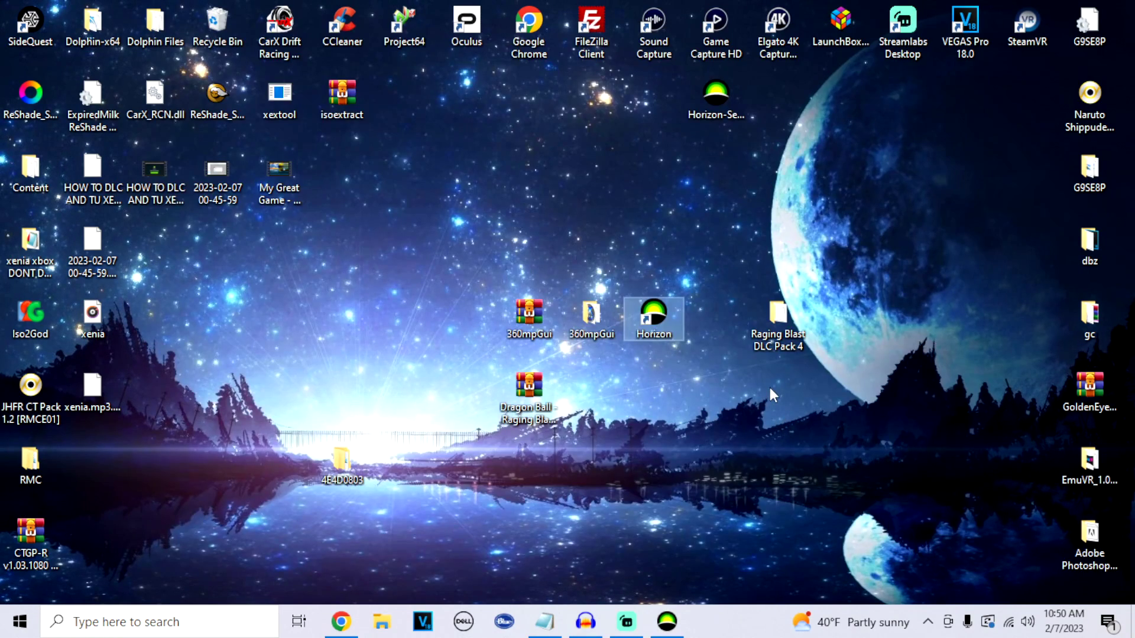
pyautogui.doubleClick(771, 328)
pyautogui.click(203, 192)
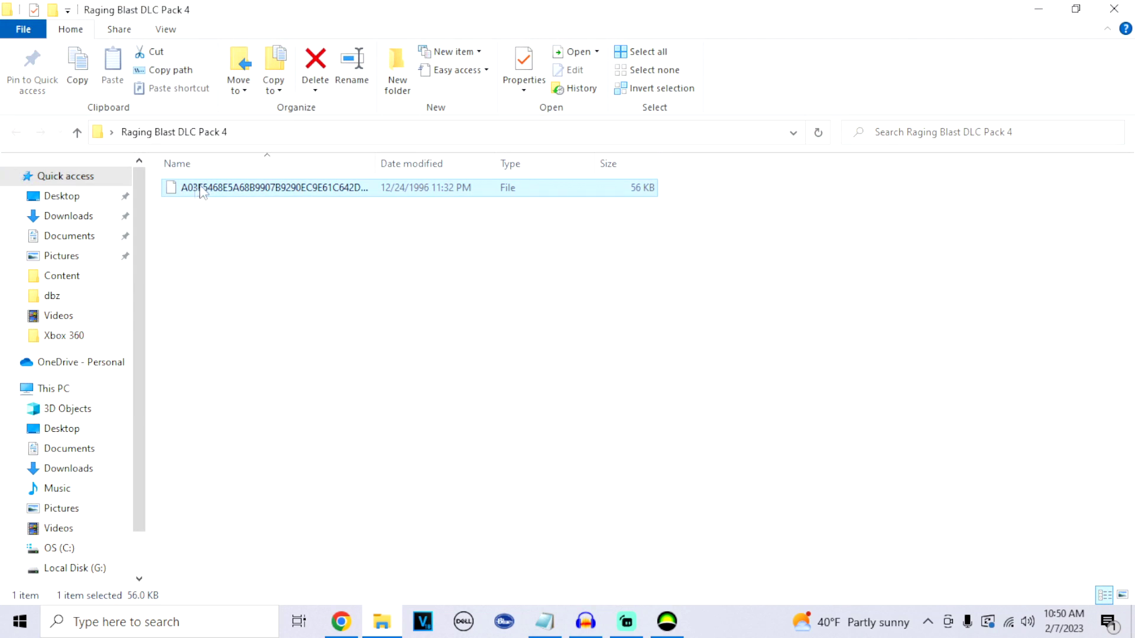
pyautogui.moveTo(186, 195); pyautogui.dragTo(562, 314)
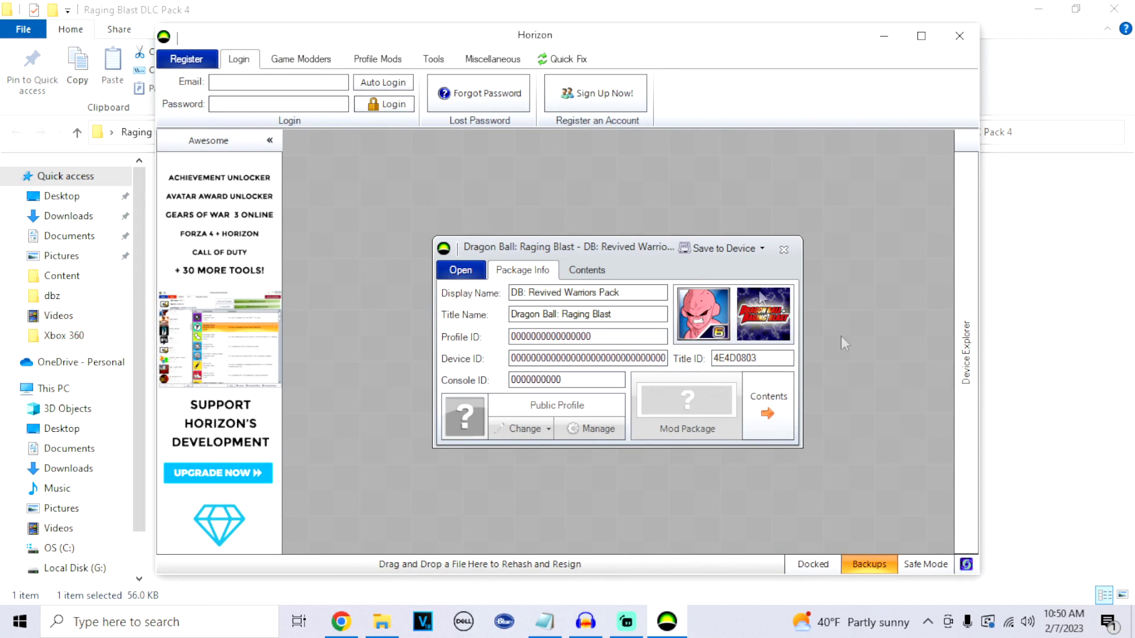
pyautogui.click(592, 279)
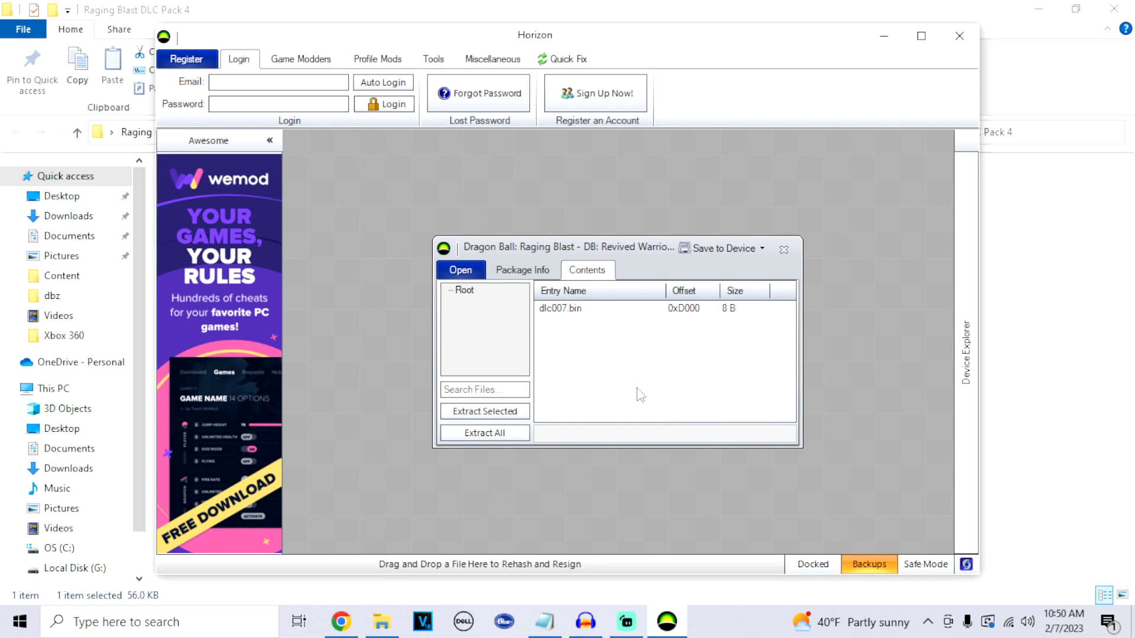
# - Extract all package files (dlc007.bin) into 4E4D0803\00000002, then show the desktop
pyautogui.click(507, 433)
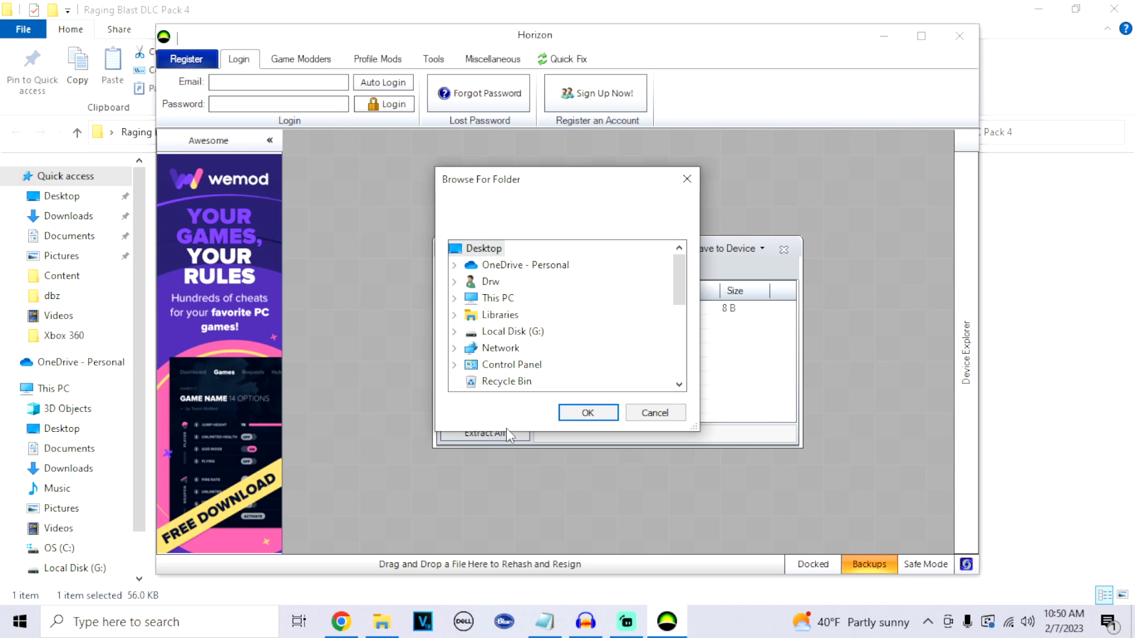
pyautogui.scroll(-3, 648, 330)
pyautogui.scroll(1, 647, 355)
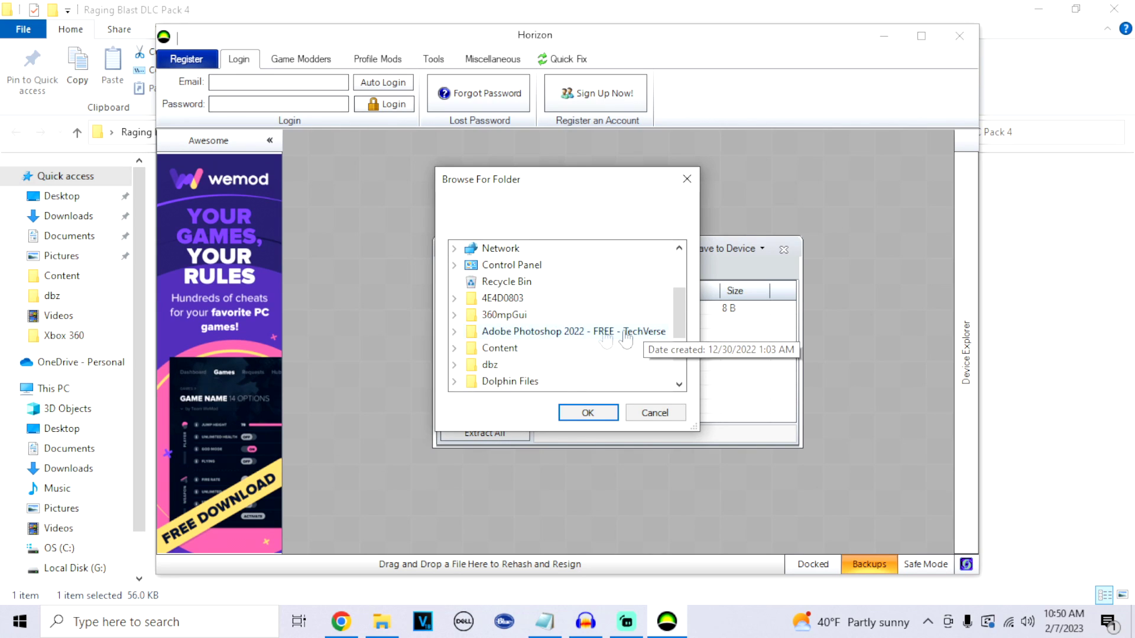
pyautogui.click(455, 298)
pyautogui.click(510, 331)
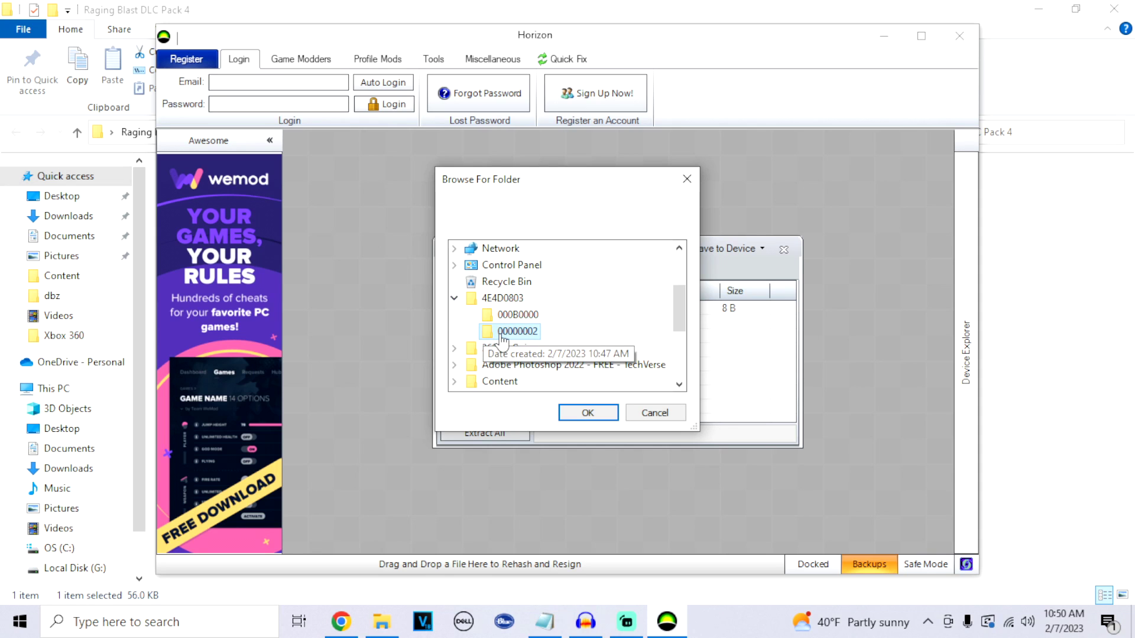
pyautogui.click(576, 412)
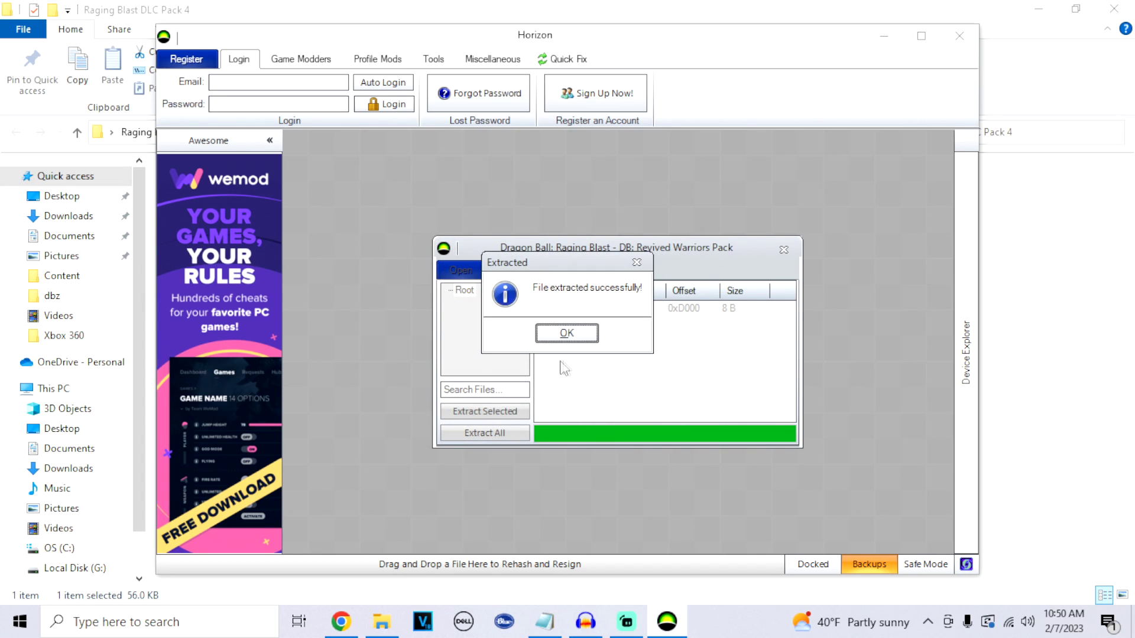
pyautogui.click(566, 333)
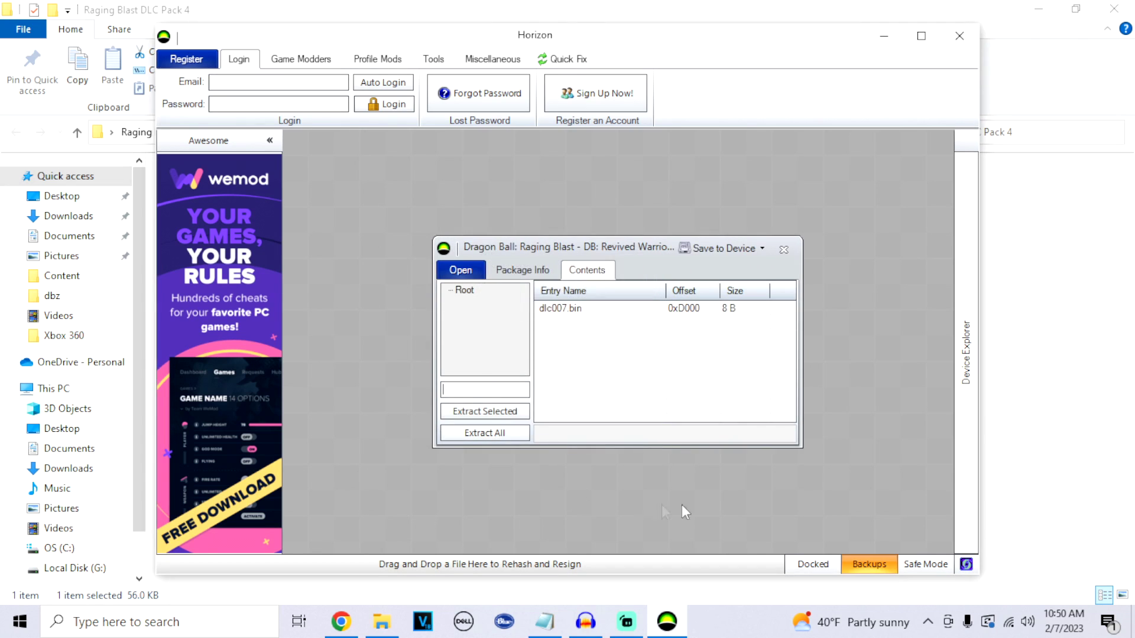
pyautogui.click(1132, 622)
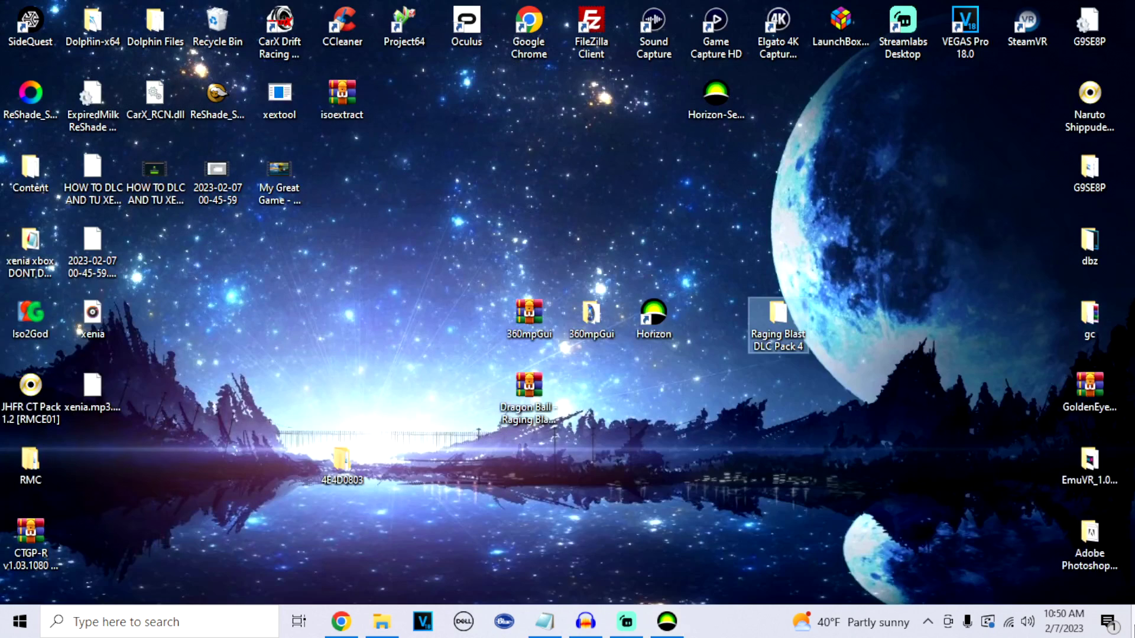
# - Create a folder named Revival DLC inside 4E4D0803\00000002
pyautogui.doubleClick(343, 463)
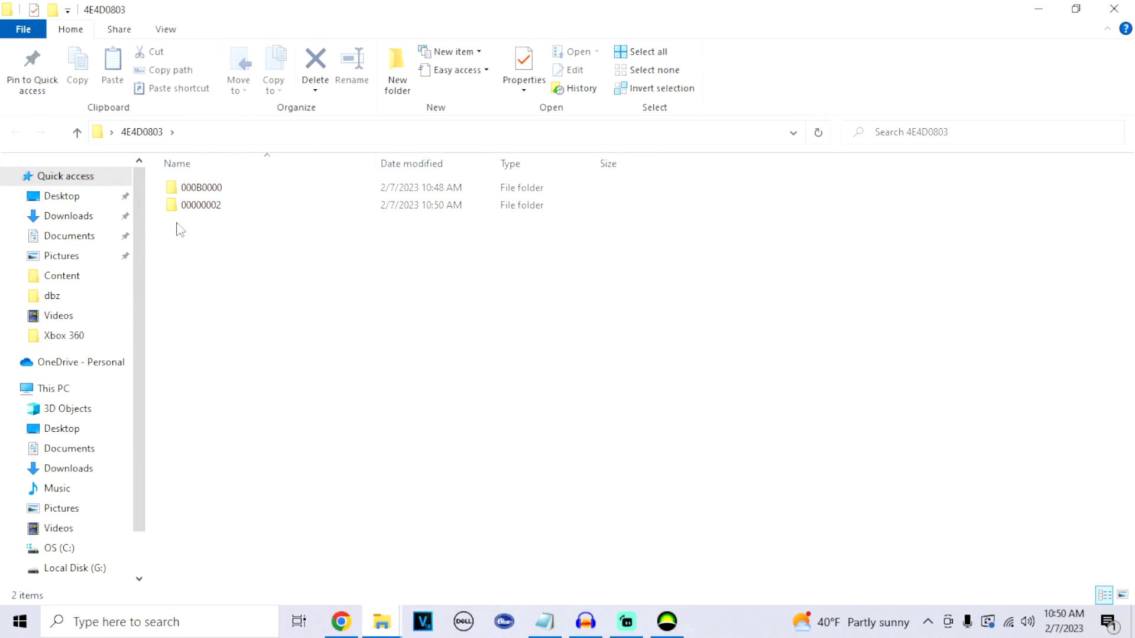
pyautogui.doubleClick(217, 207)
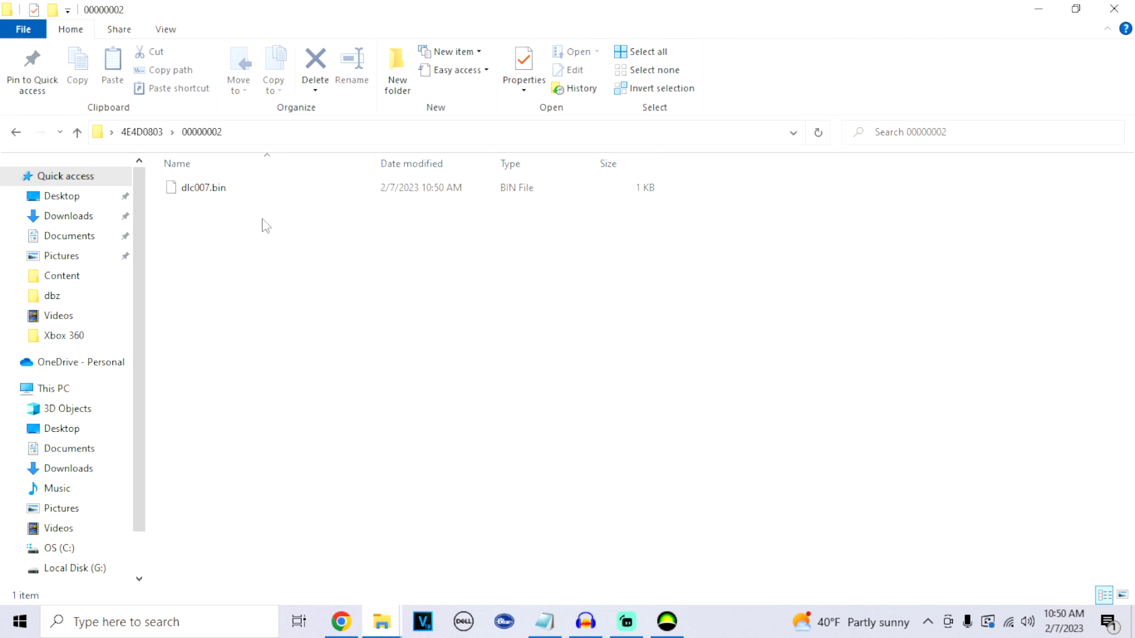
pyautogui.rightClick(252, 253)
pyautogui.moveTo(329, 454)
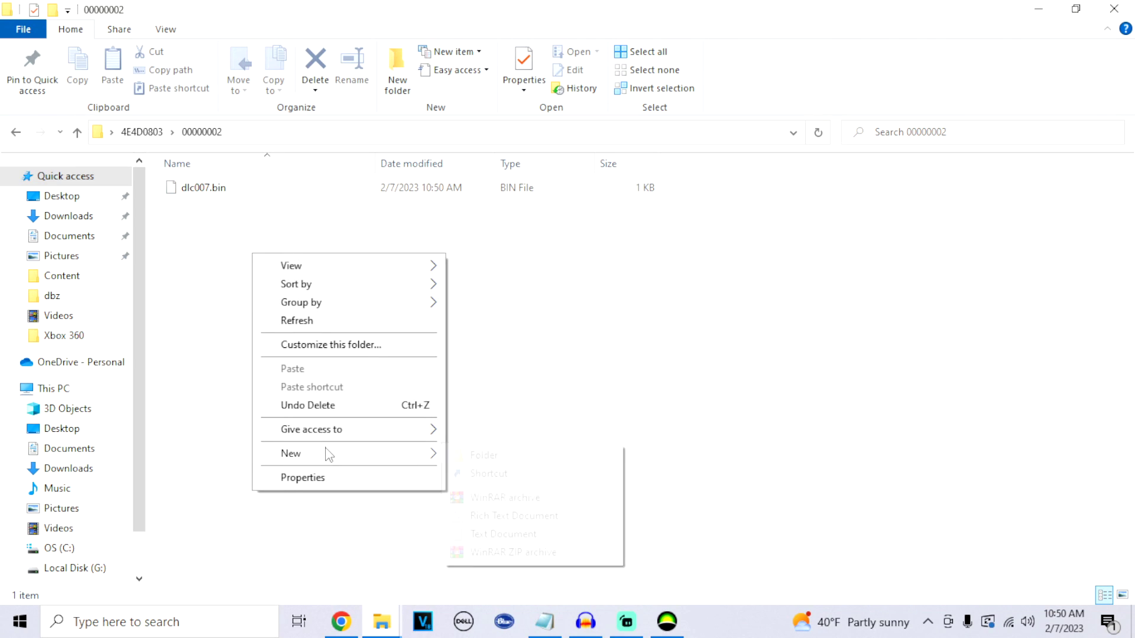
pyautogui.click(476, 456)
pyautogui.write('Revival DLC')
pyautogui.press('Return')
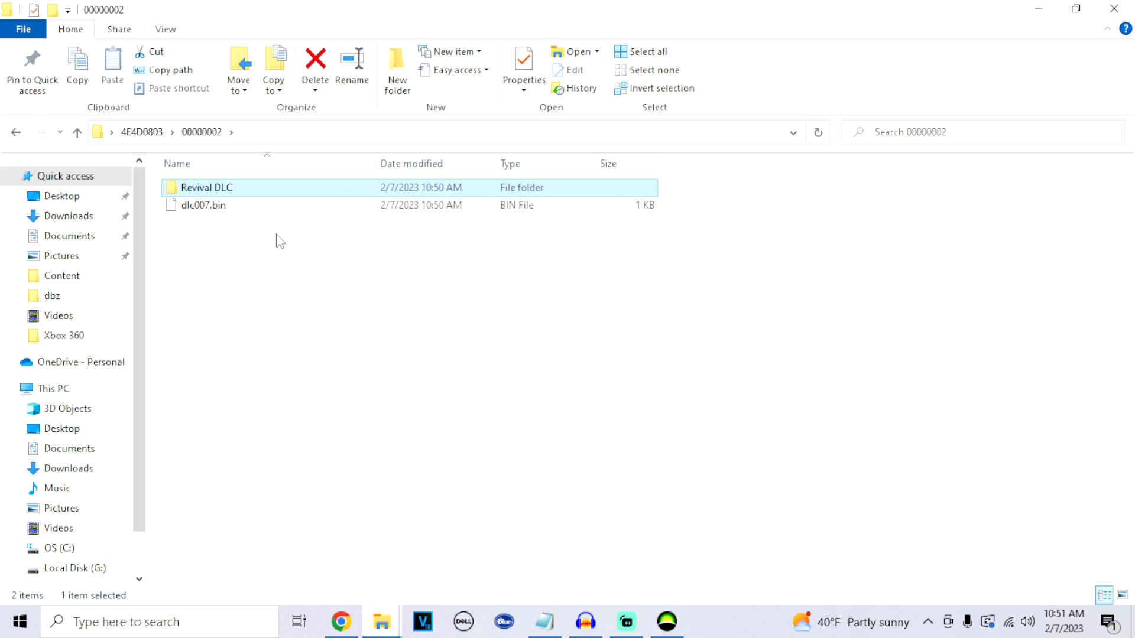
# - Move dlc007.bin into Revival DLC, confirm it is there, and close the folder window
pyautogui.moveTo(216, 212); pyautogui.dragTo(289, 195)
pyautogui.doubleClick(186, 195)
pyautogui.click(16, 132)
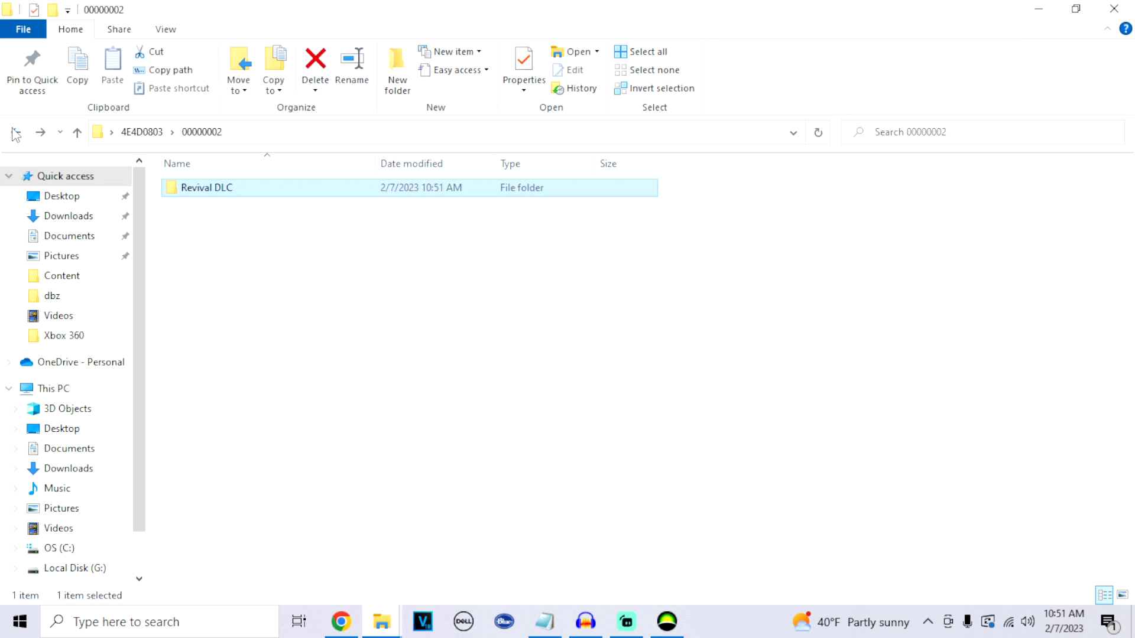
pyautogui.click(16, 132)
pyautogui.click(1113, 8)
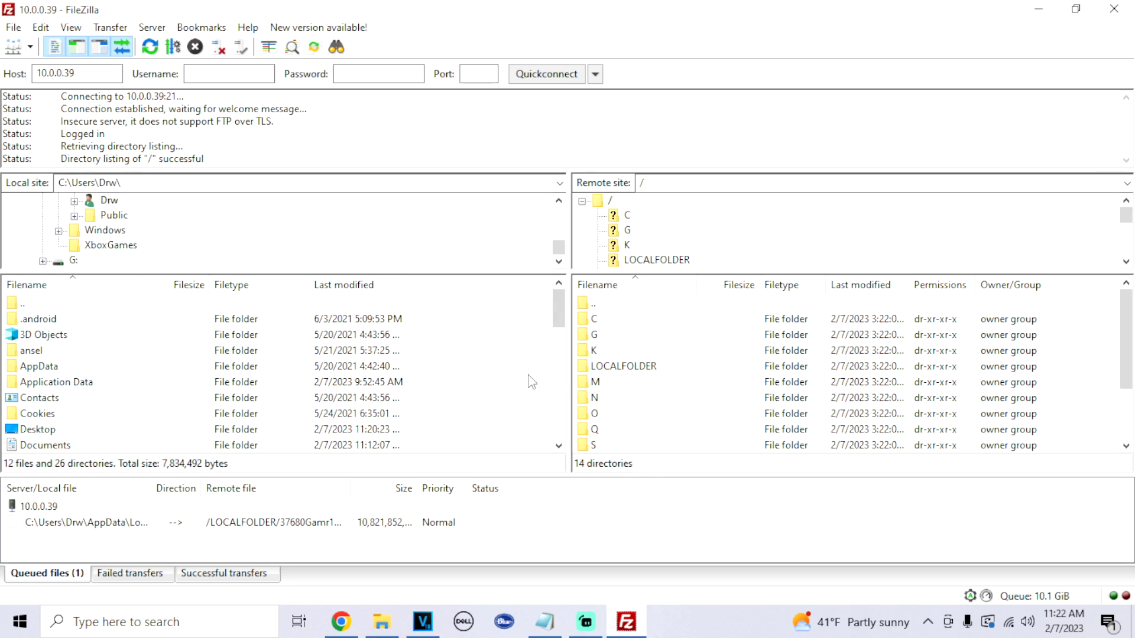
# - Browse the remote pane through LOCALFOLDER and the 60979VappyPubb app package into LocalState
pyautogui.doubleClick(613, 368)
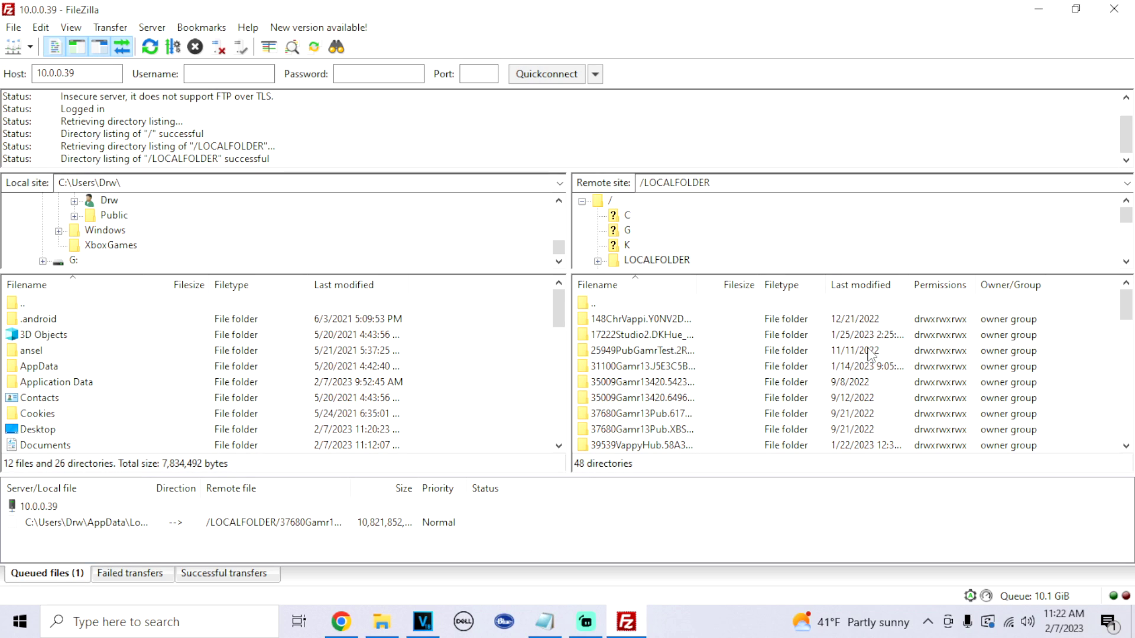
pyautogui.scroll(-1, 841, 353)
pyautogui.scroll(-1, 841, 353)
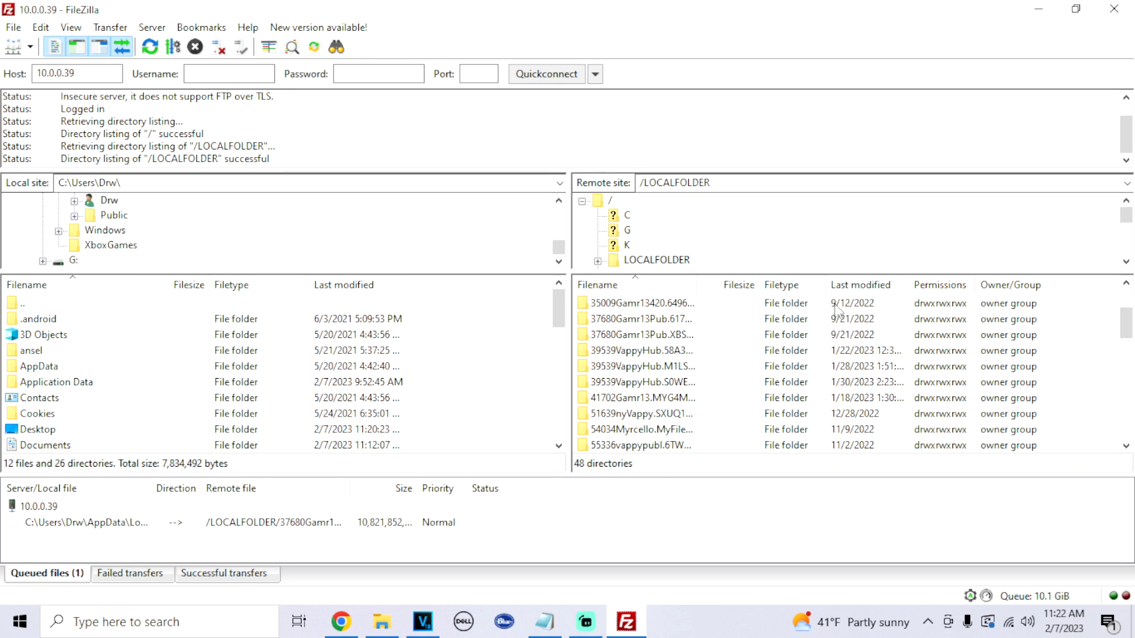
pyautogui.scroll(-2, 840, 396)
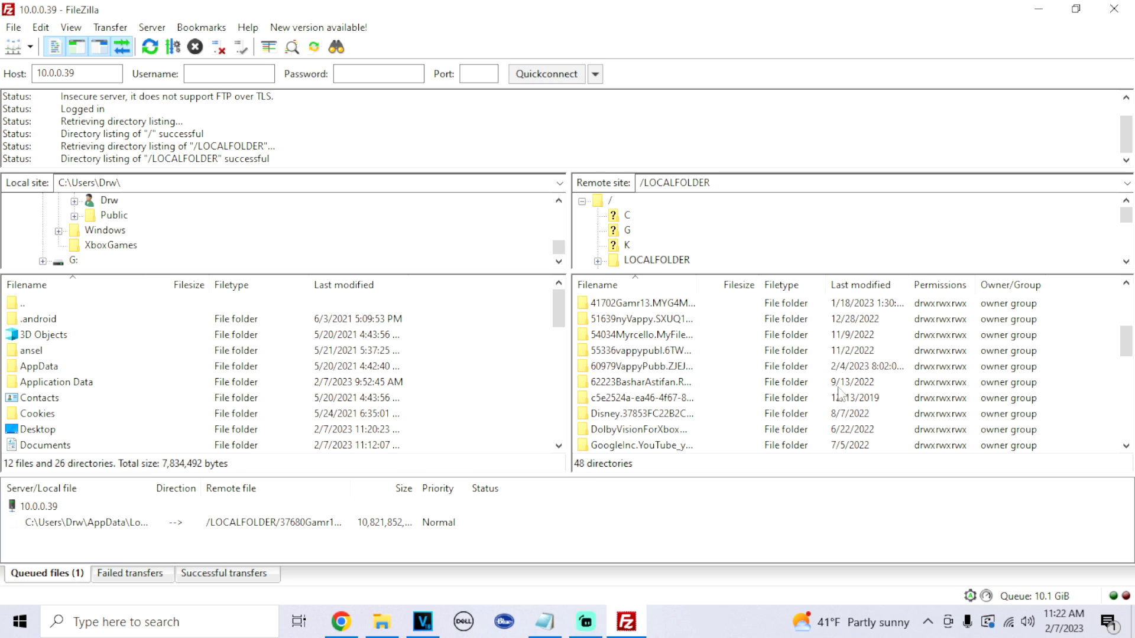
pyautogui.click(841, 368)
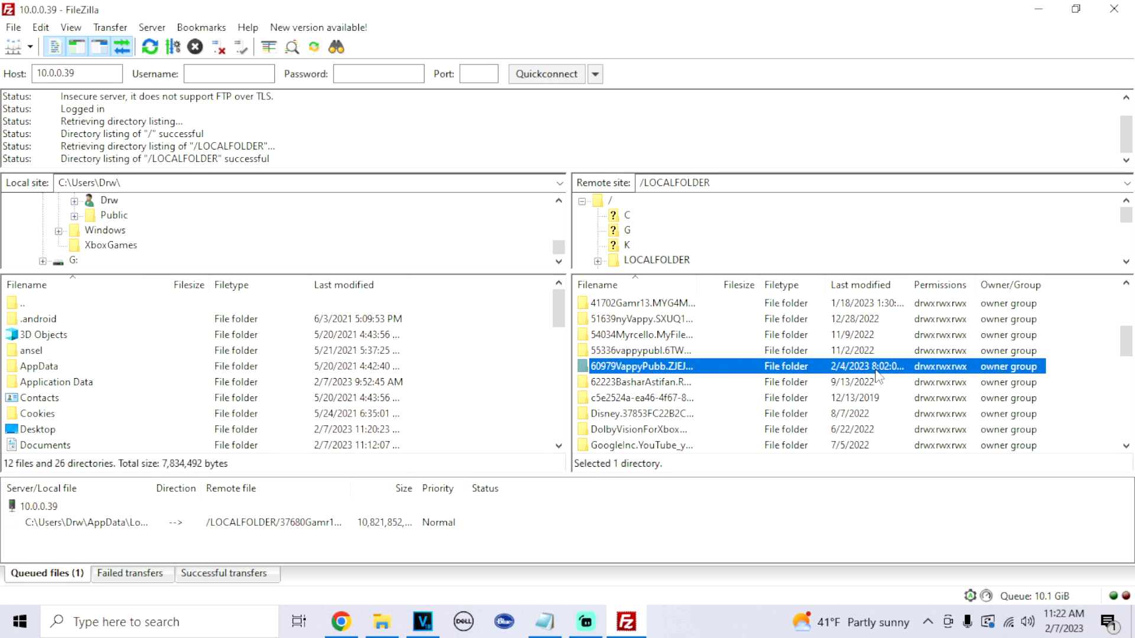
pyautogui.doubleClick(665, 368)
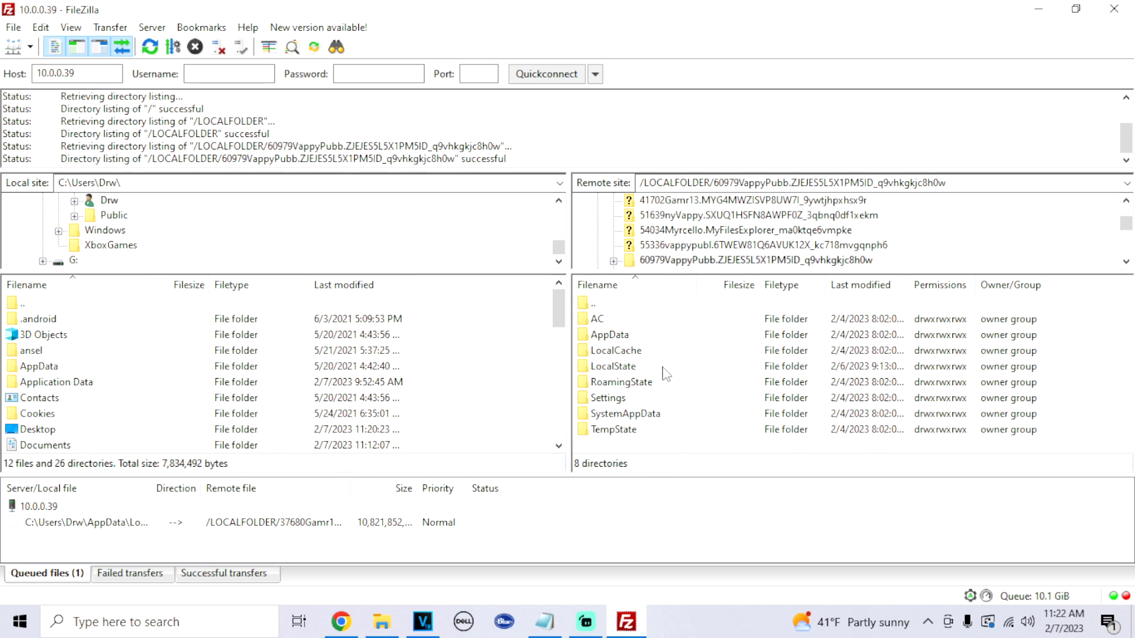
pyautogui.doubleClick(614, 367)
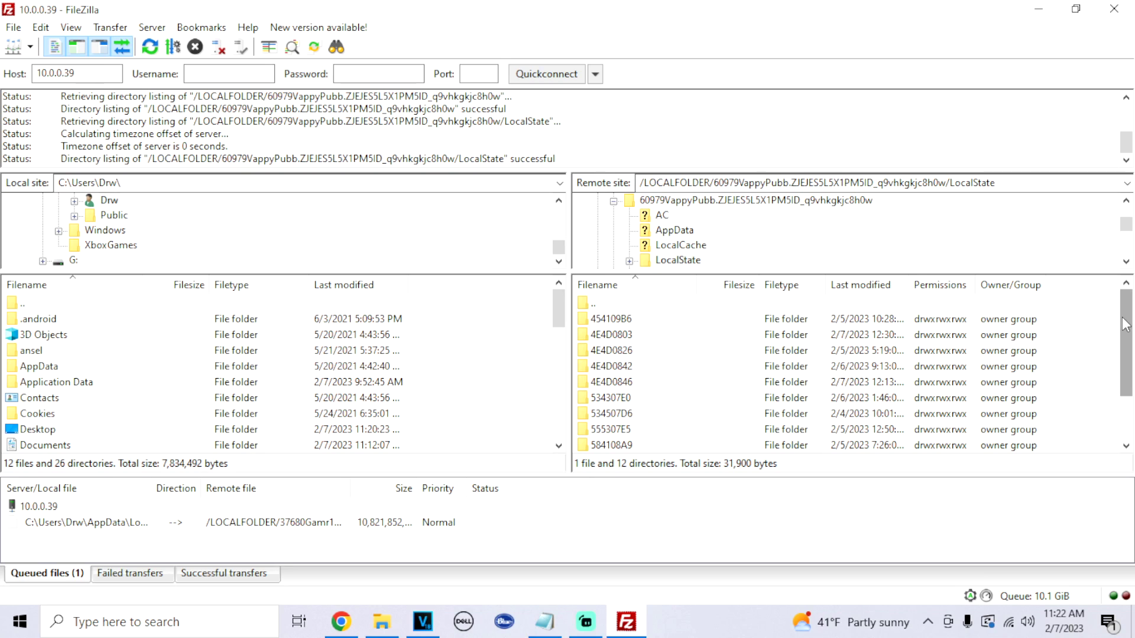
# - Select the remote 4E4D0803 folder in LocalState and open it
pyautogui.moveTo(593, 319)
pyautogui.mouseDown()
pyautogui.moveTo(597, 349)
pyautogui.moveTo(582, 322)
pyautogui.mouseUp()
pyautogui.moveTo(1127, 359); pyautogui.dragTo(1128, 305)
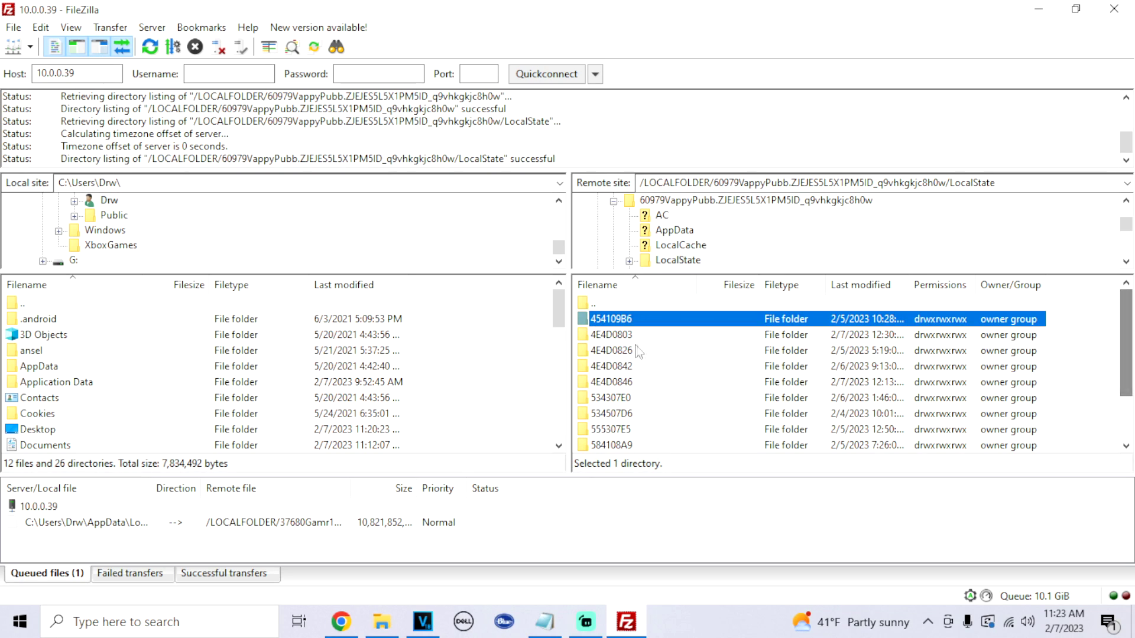
pyautogui.click(577, 335)
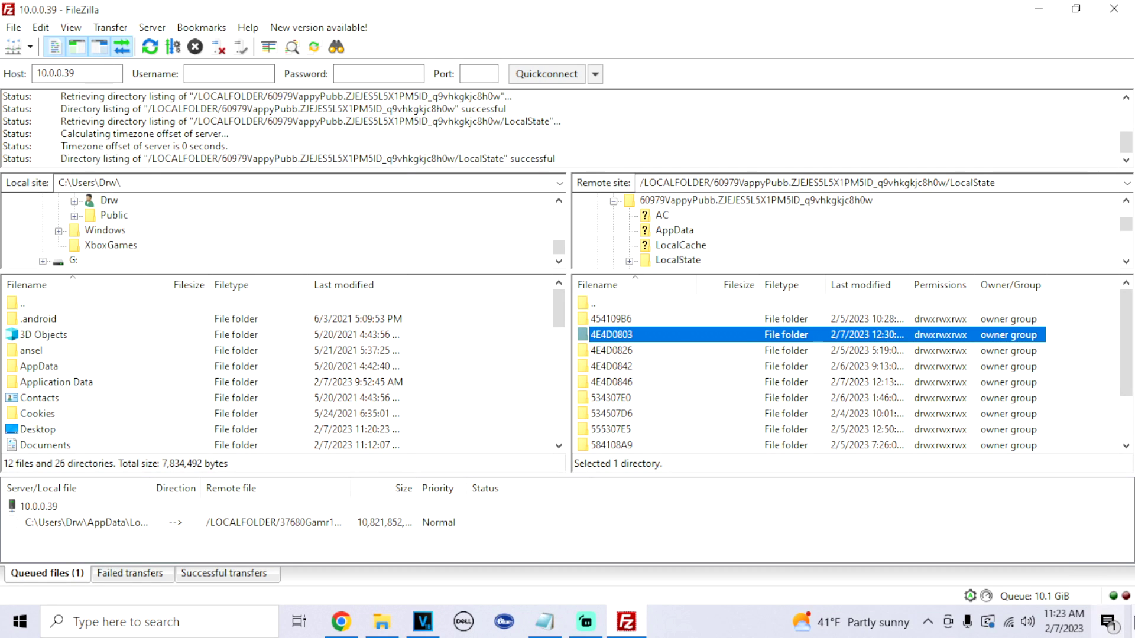
pyautogui.click(1132, 620)
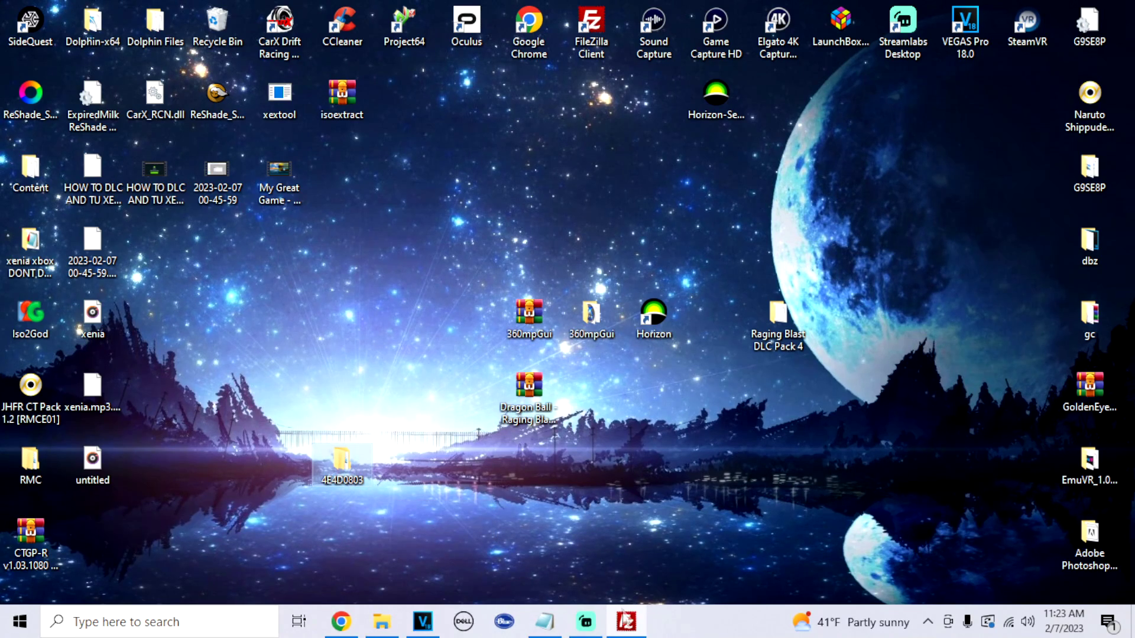
pyautogui.click(620, 623)
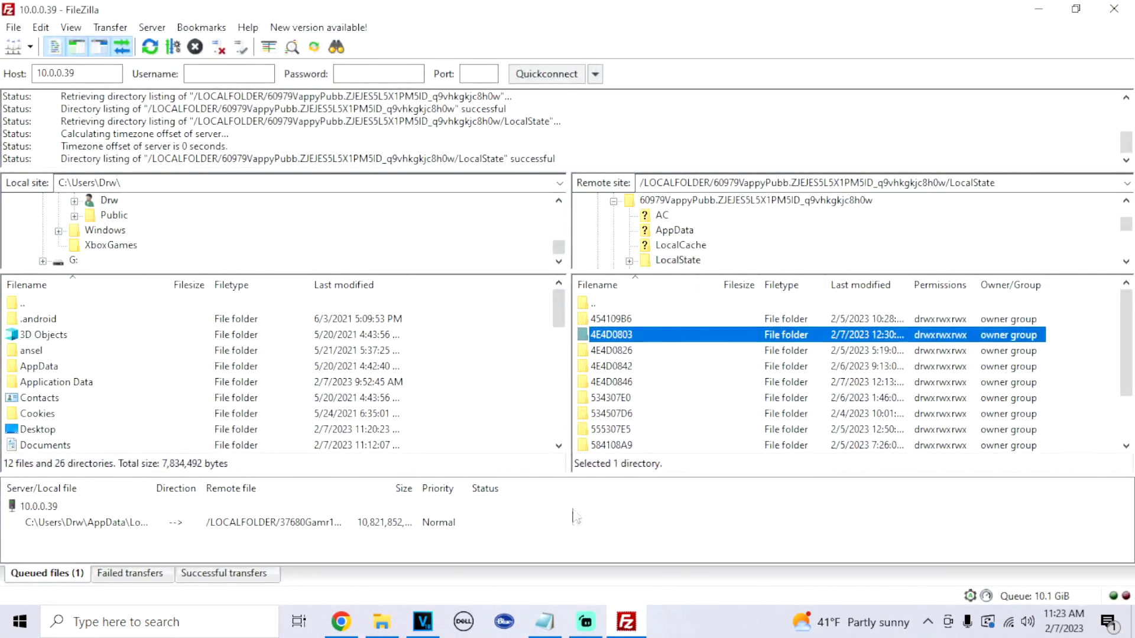
pyautogui.doubleClick(615, 337)
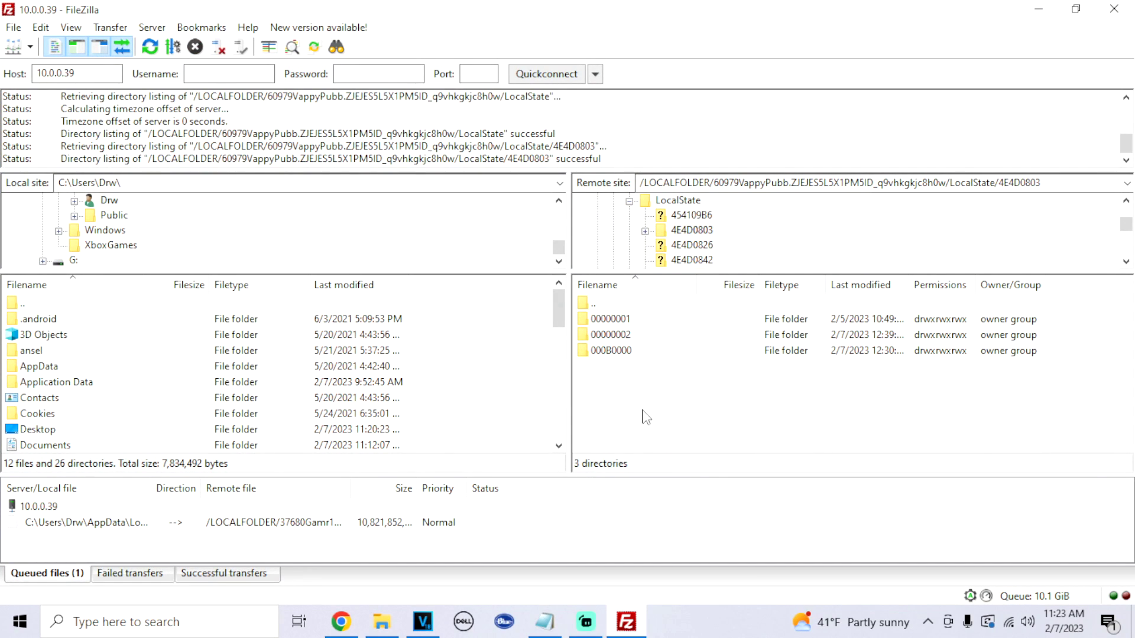
# - Upload the local 000B0000 and 00000002 folders from the desktop's 4E4D0803 into the remote 4E4D0803
pyautogui.moveTo(623, 368); pyautogui.dragTo(651, 341)
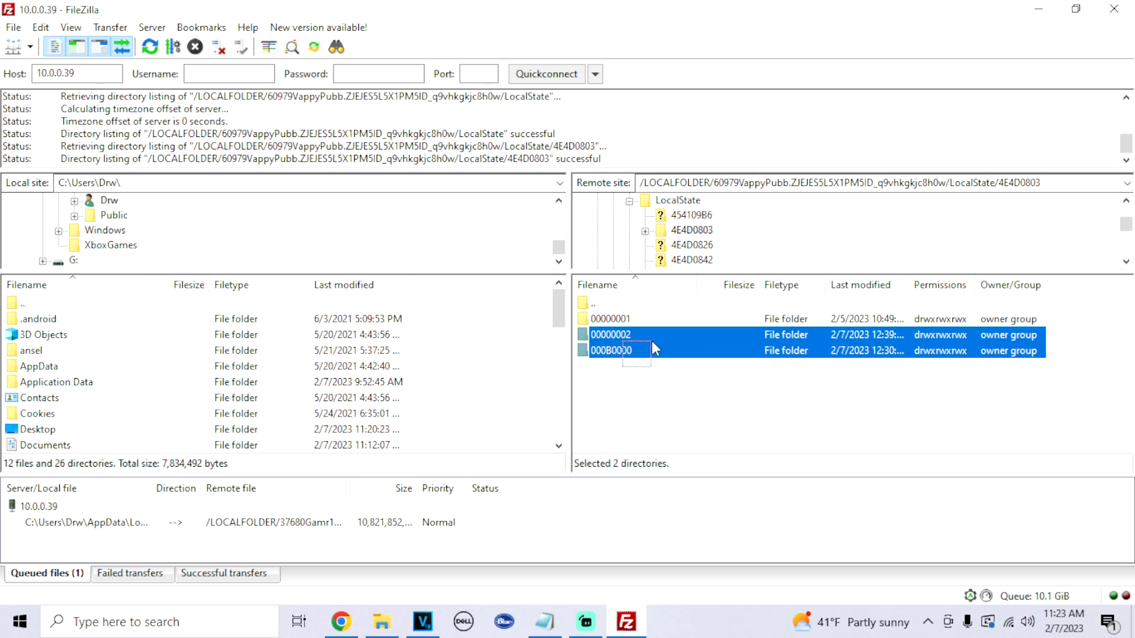
pyautogui.click(668, 400)
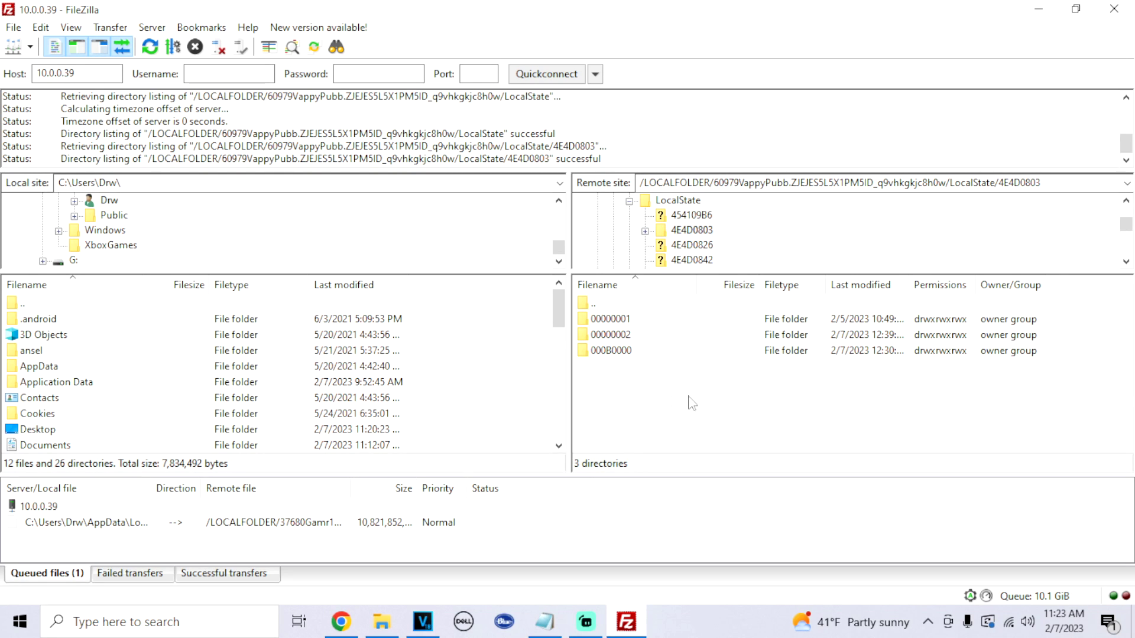
pyautogui.click(1130, 613)
pyautogui.doubleClick(339, 466)
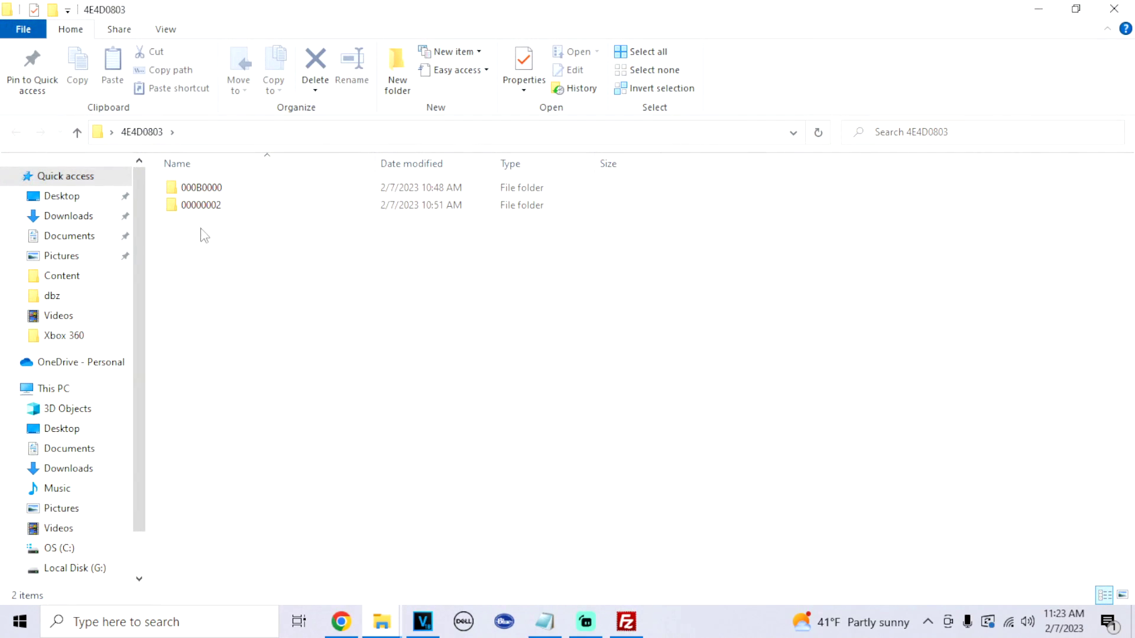
pyautogui.moveTo(176, 239); pyautogui.dragTo(301, 230)
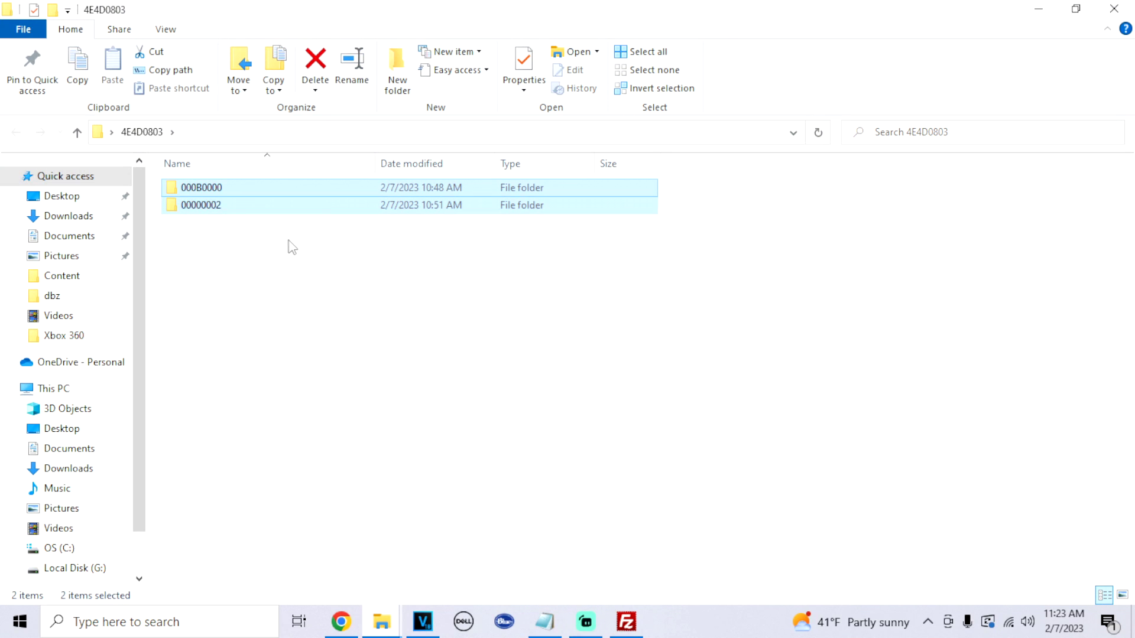
pyautogui.moveTo(195, 211); pyautogui.dragTo(718, 442)
pyautogui.click(460, 230)
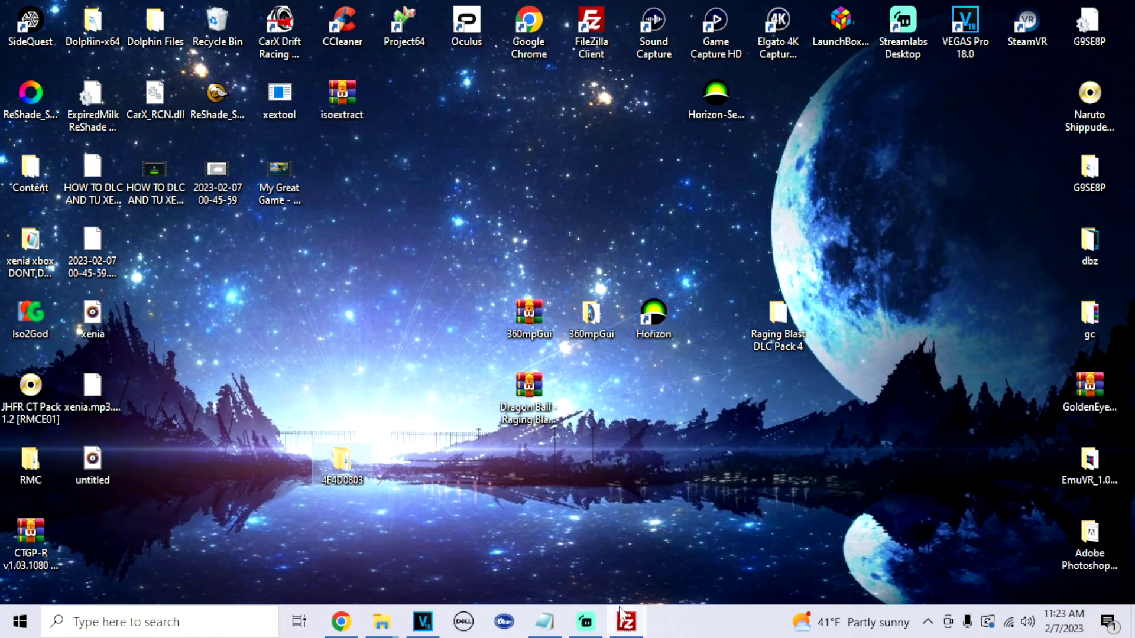
pyautogui.click(625, 621)
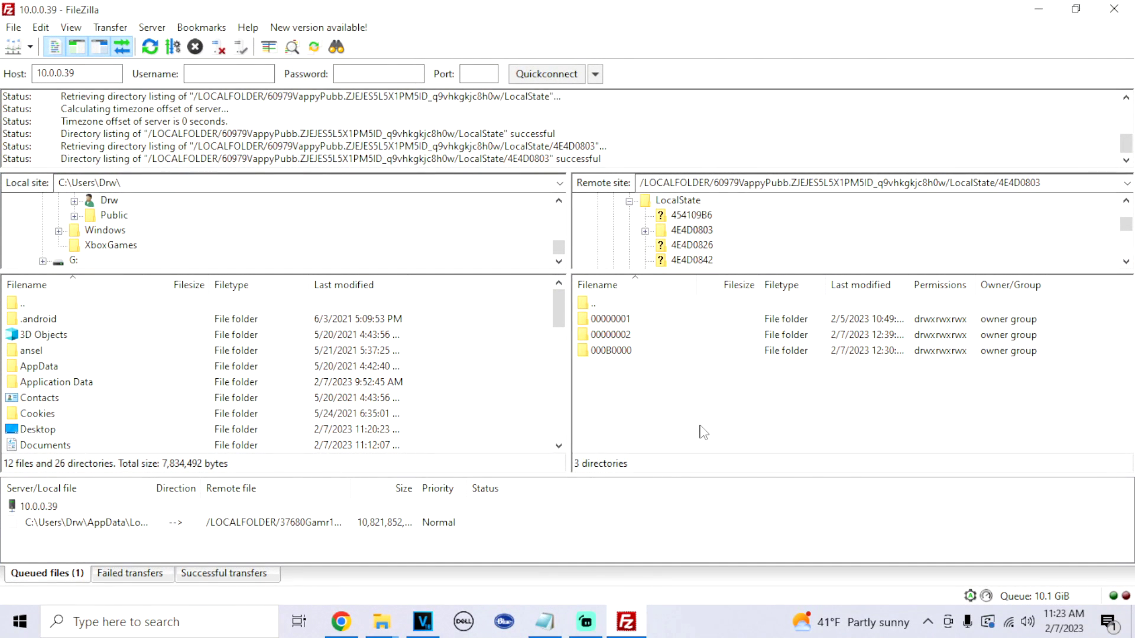